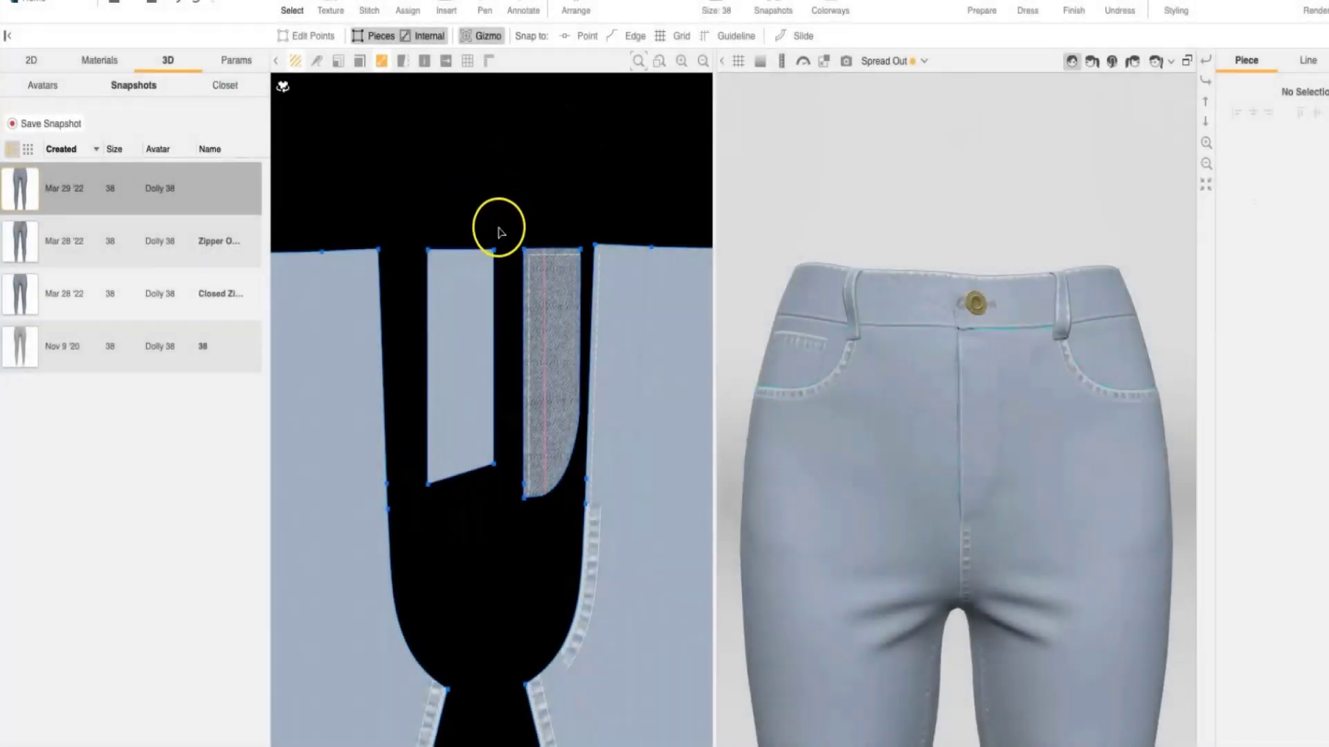
- Delete the stitch joining the two front panels along the upper centre-front opening edge
scroll(522, 235, down, 5)
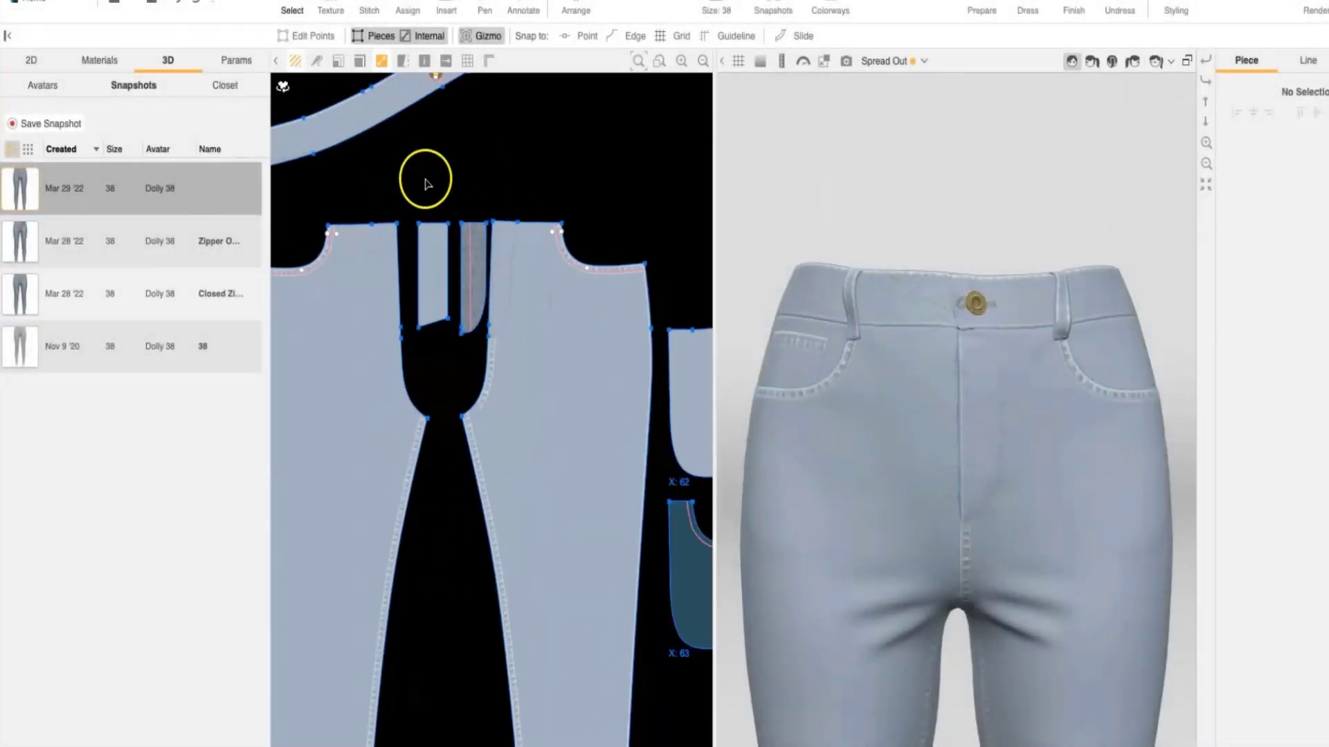
middle_drag(432, 158, 487, 278)
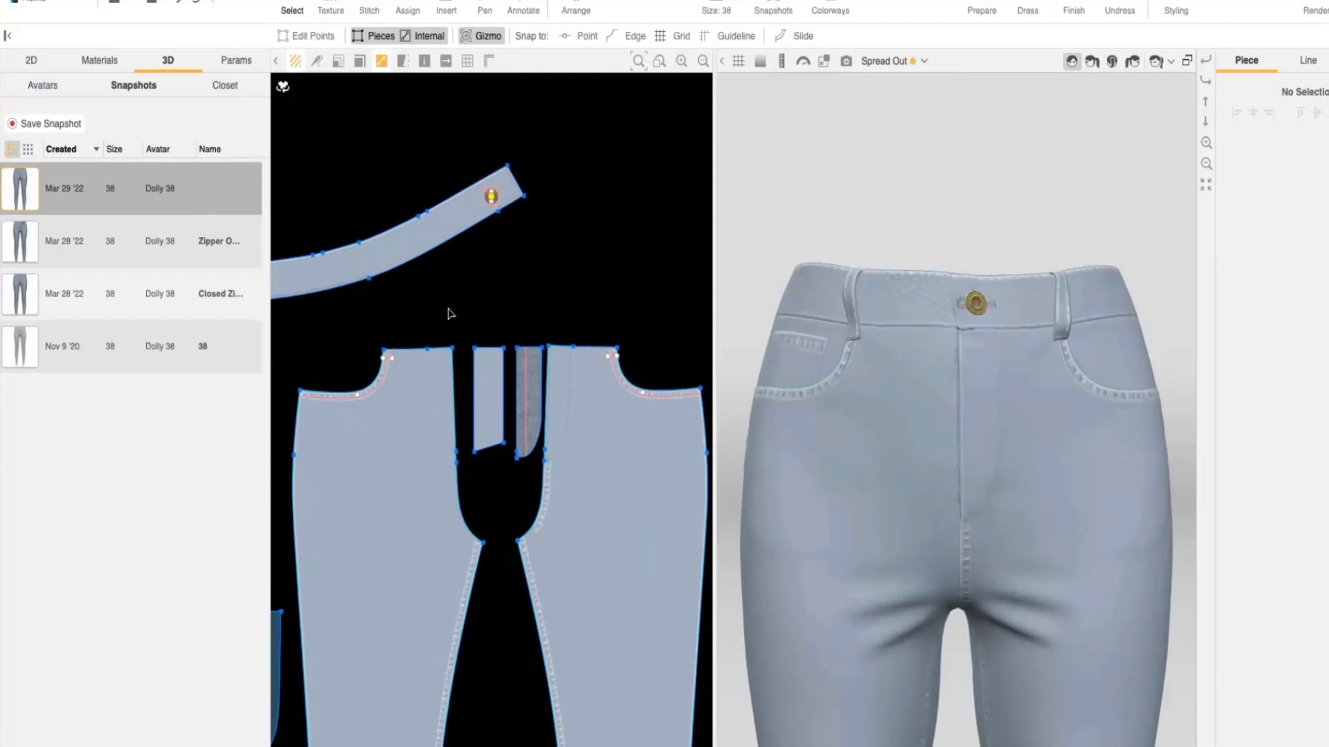
click(366, 3)
scroll(512, 415, up, 3)
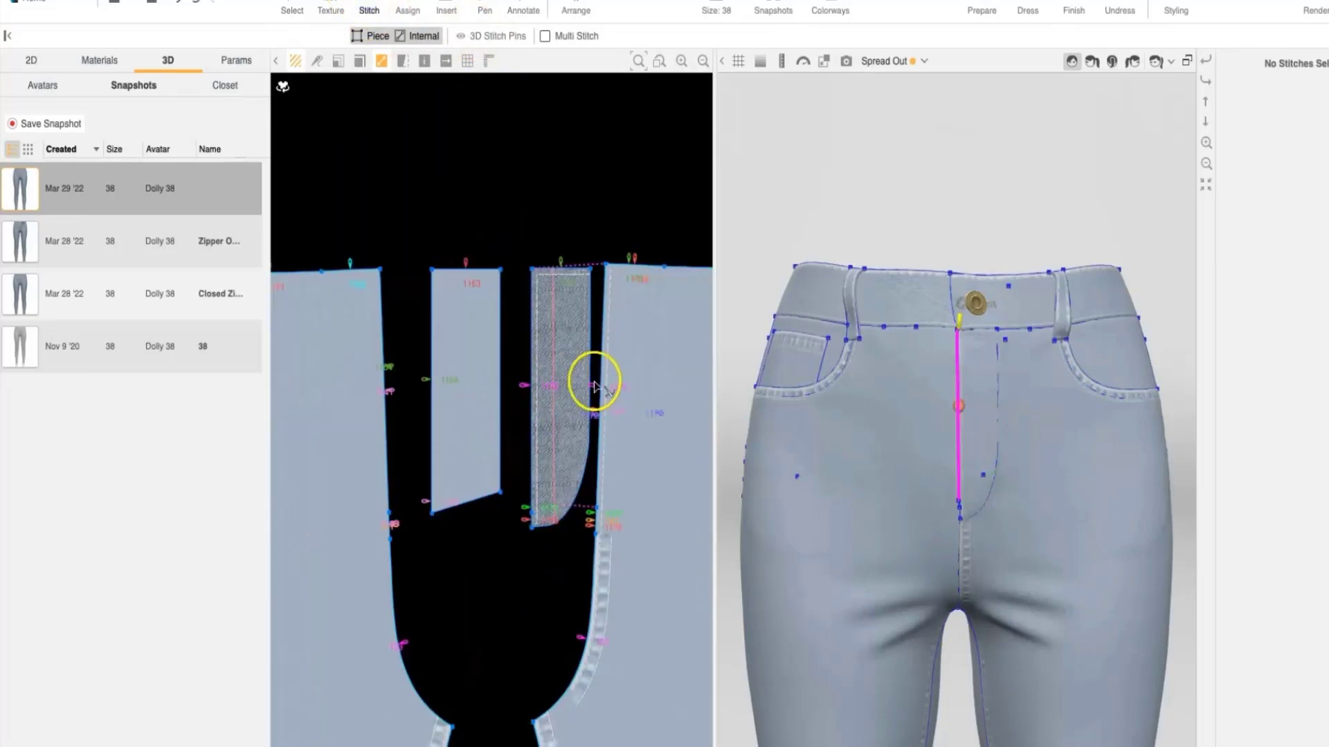
click(593, 380)
click(391, 391)
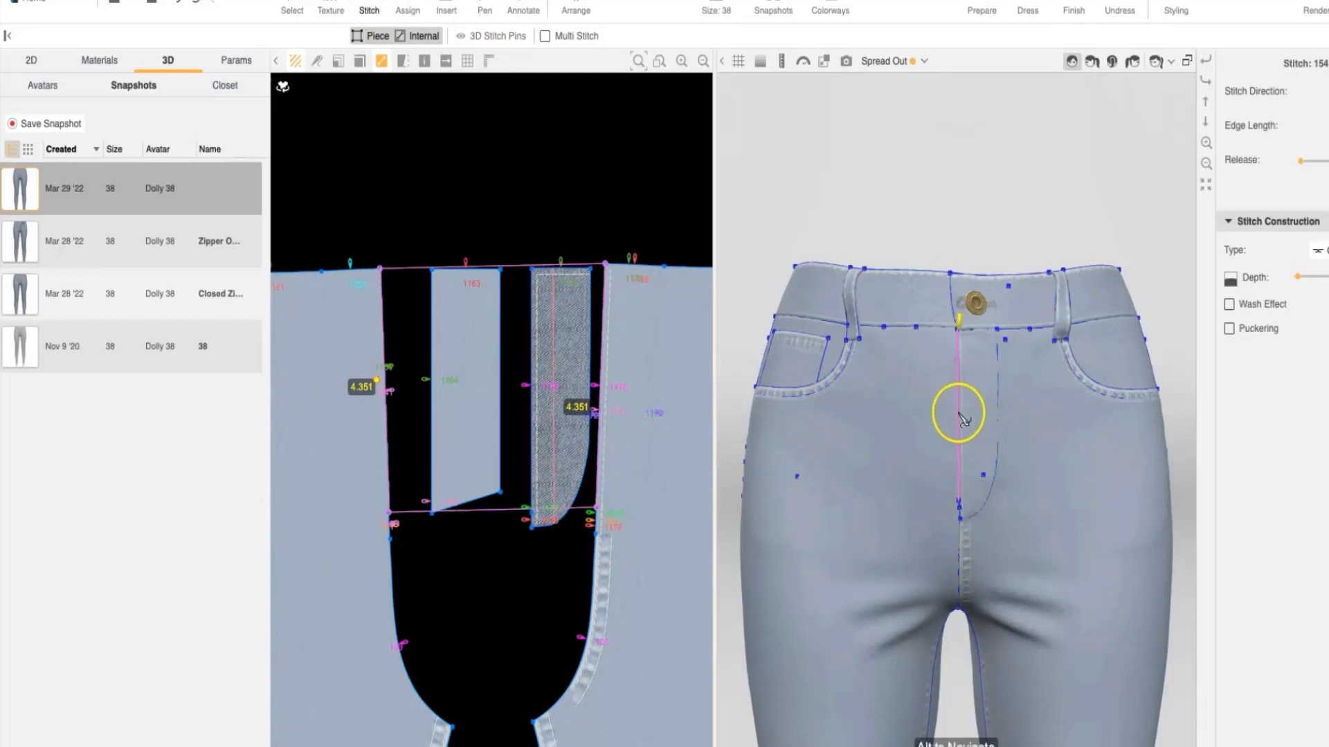
key(Delete)
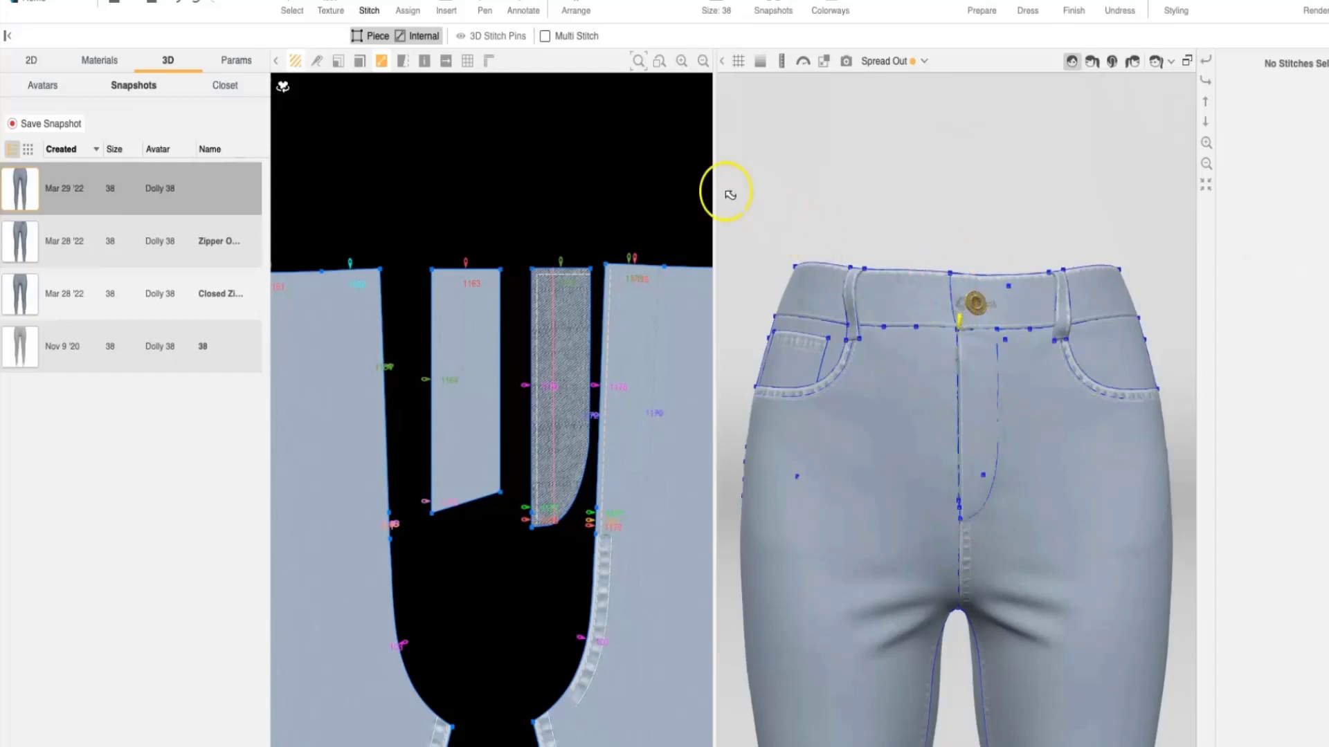
- Move the straight fly piece closer to the adjacent front panel's centre edge in the 2D pattern
click(293, 12)
drag(480, 395, 456, 397)
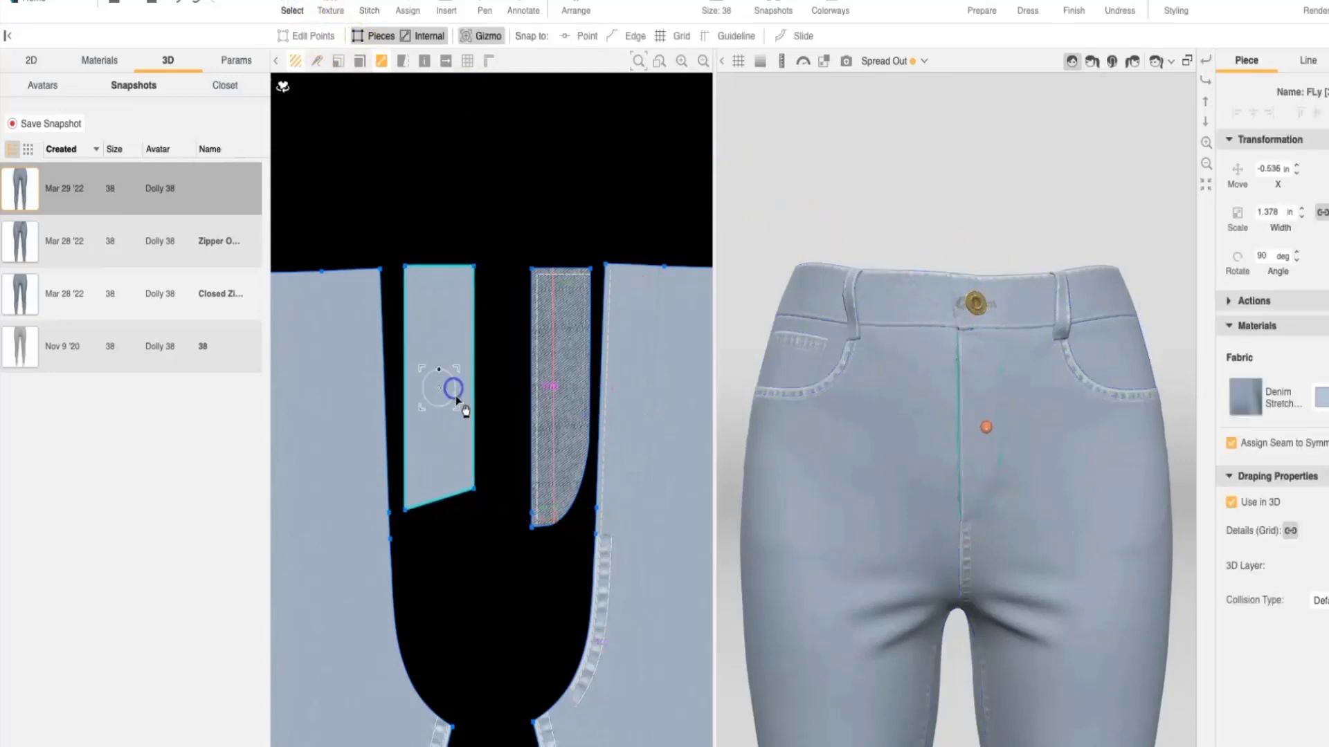
drag(449, 464, 452, 471)
key(2)
middle_drag(525, 369, 640, 326)
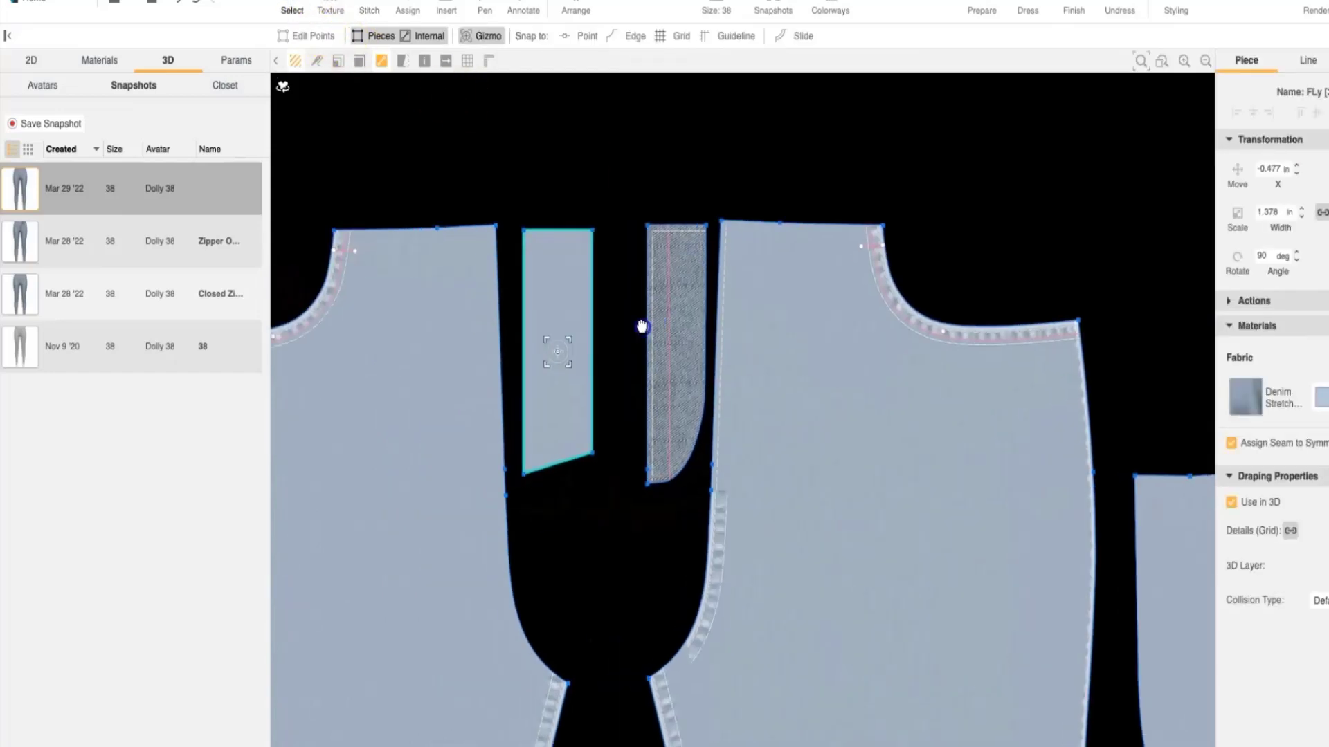
drag(558, 274, 547, 269)
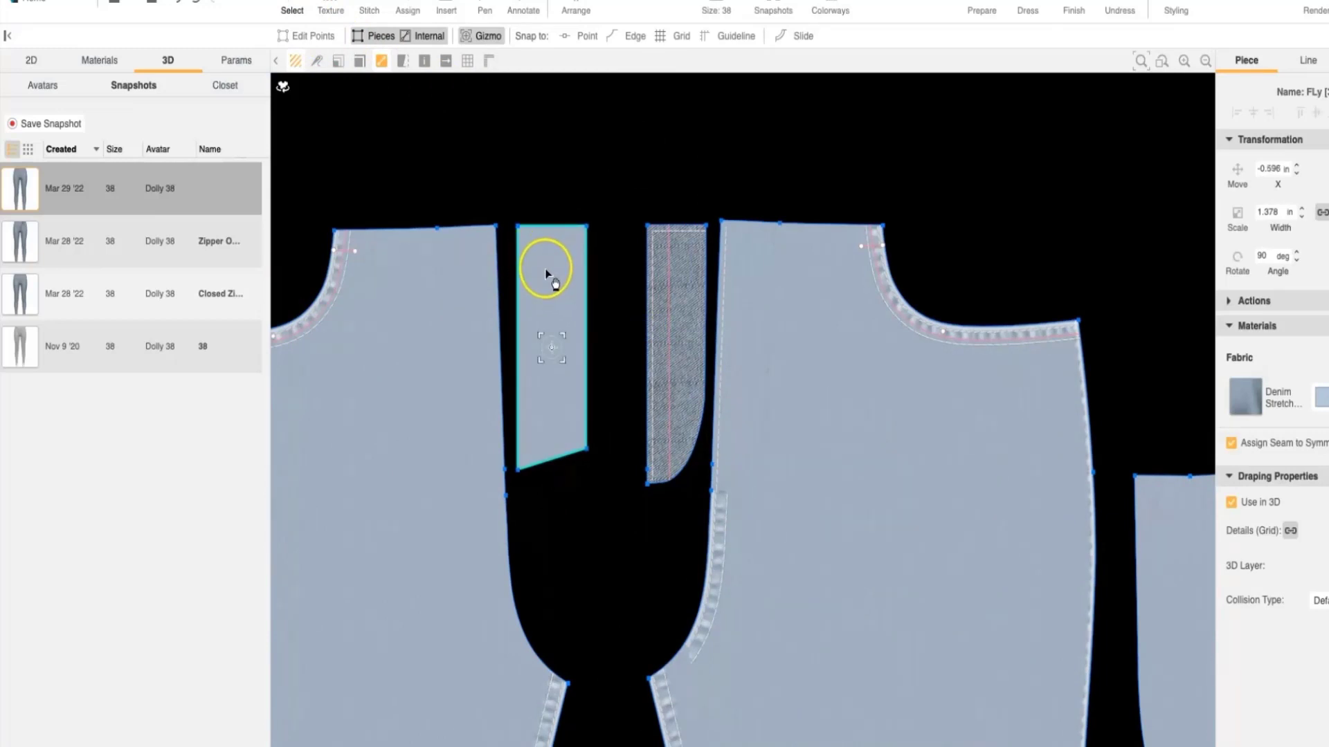
- Try placing the curved fly piece over the adjoining front panel's centre edge on the pattern's reverse side
click(446, 390)
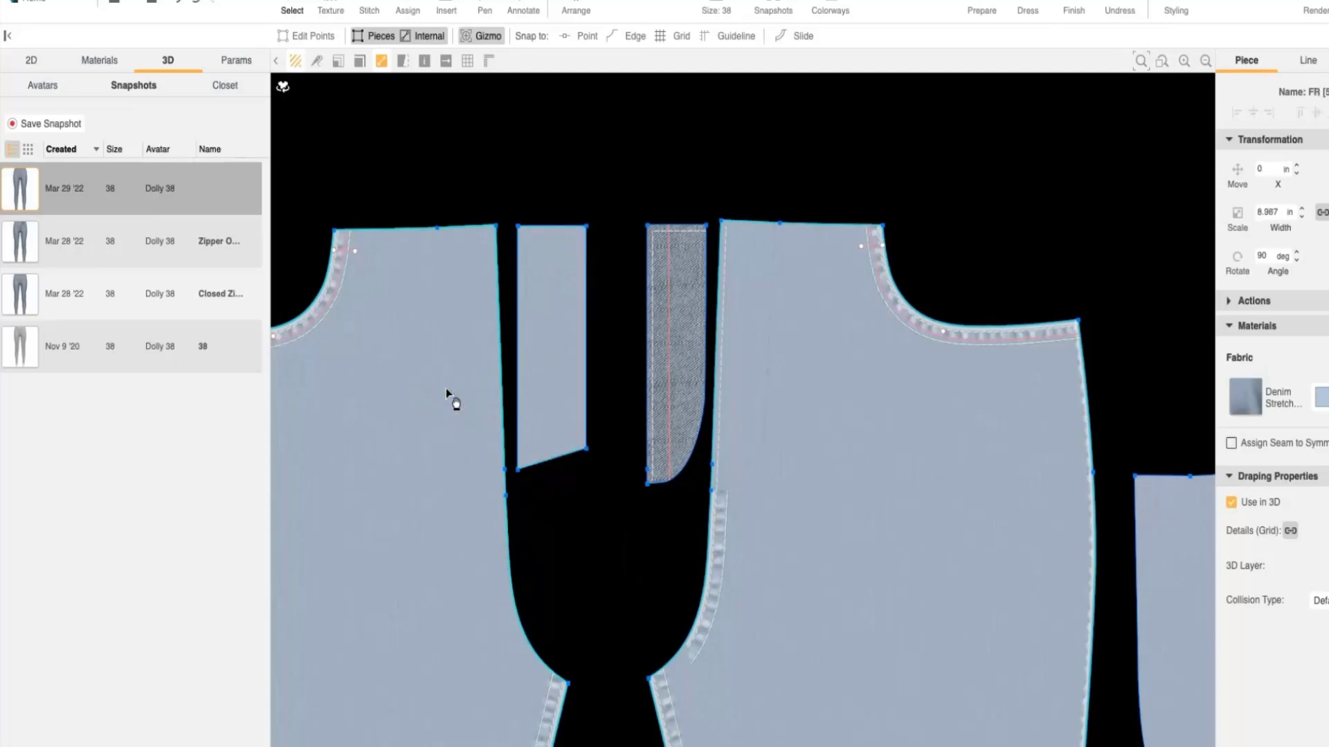
click(446, 267)
click(692, 277)
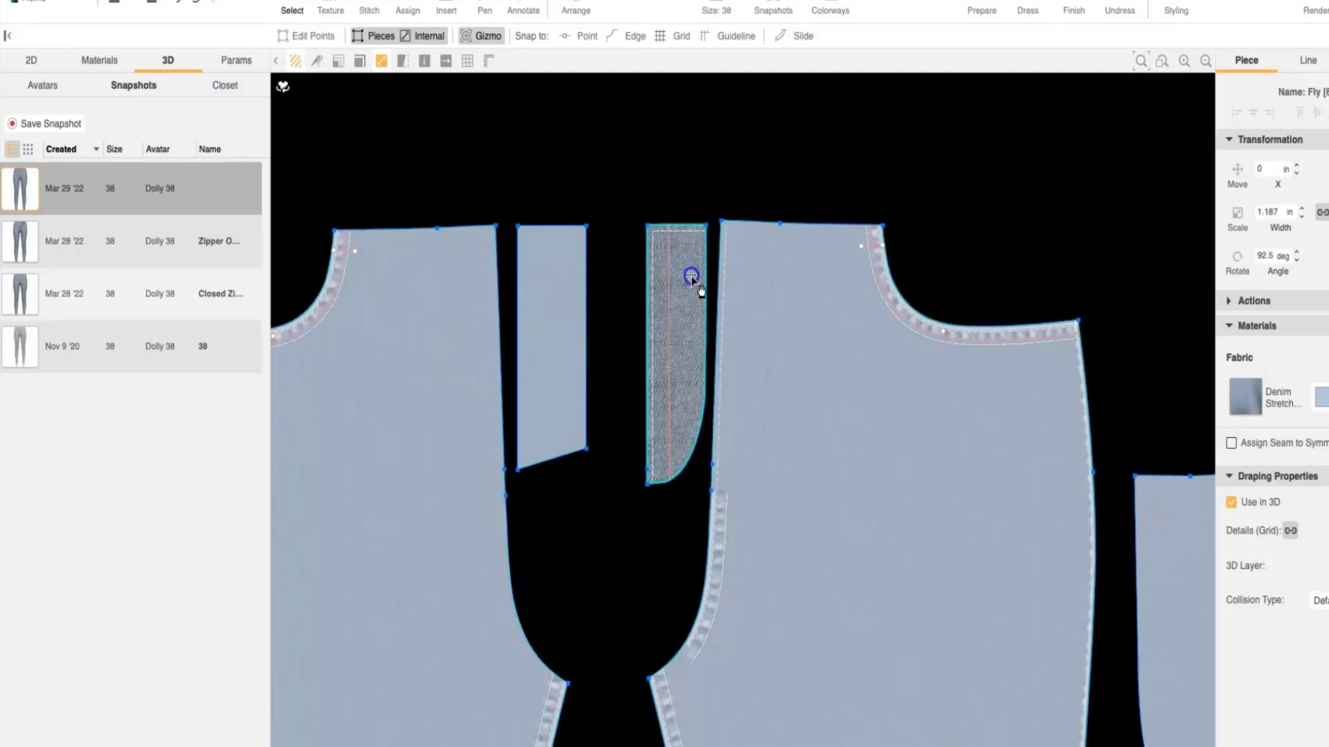
click(297, 97)
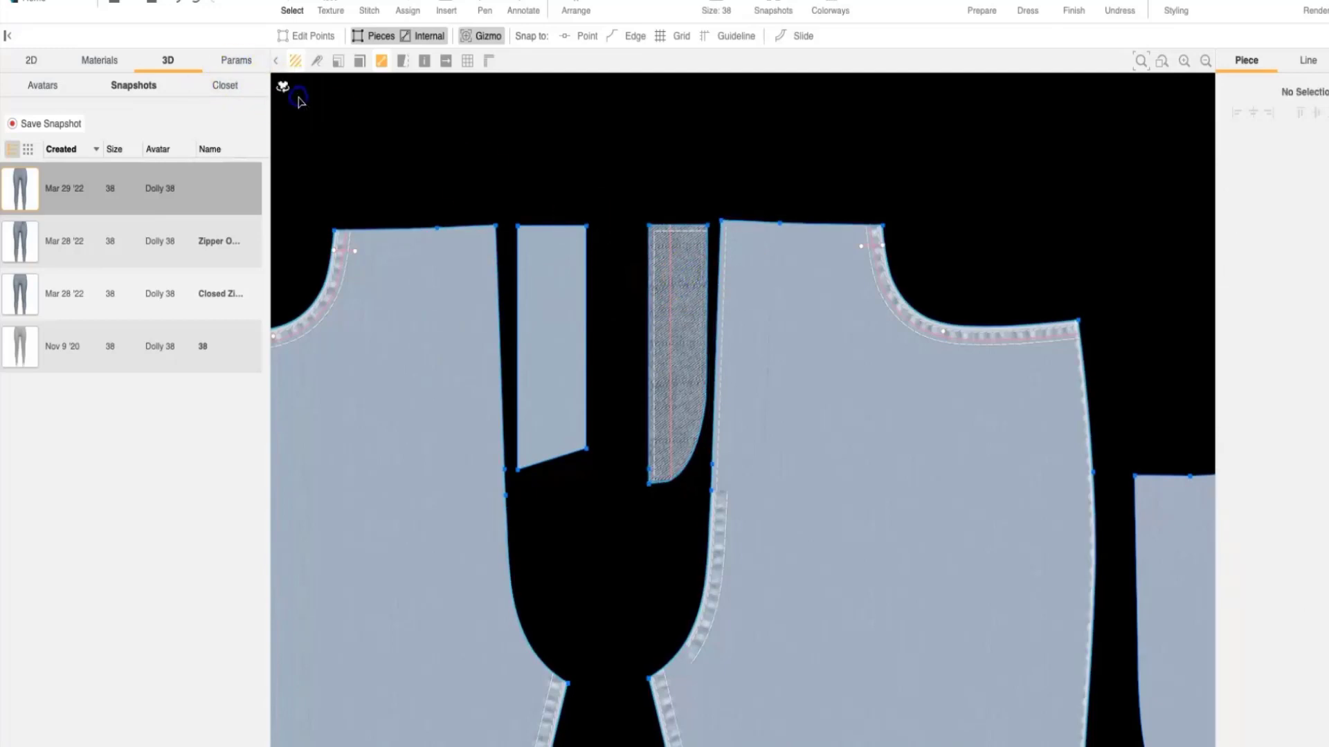
click(286, 86)
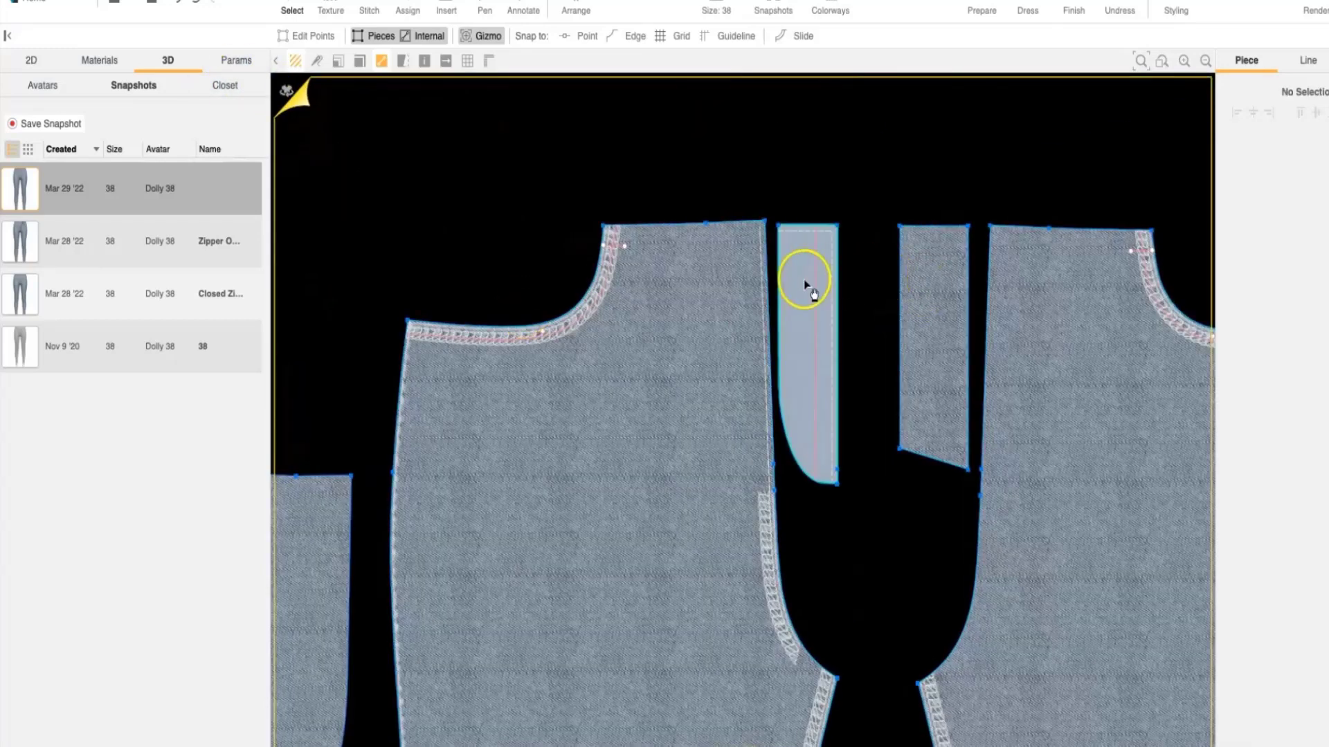
drag(801, 281, 743, 290)
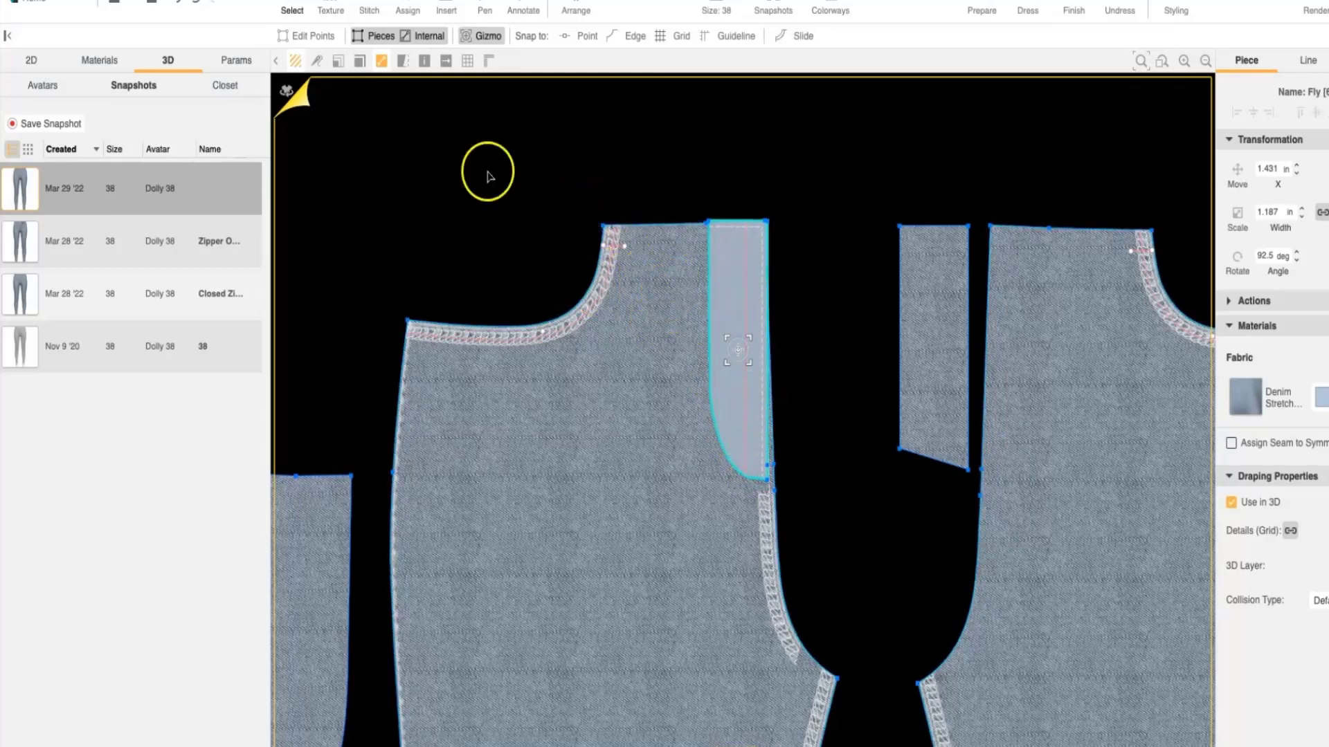
click(288, 90)
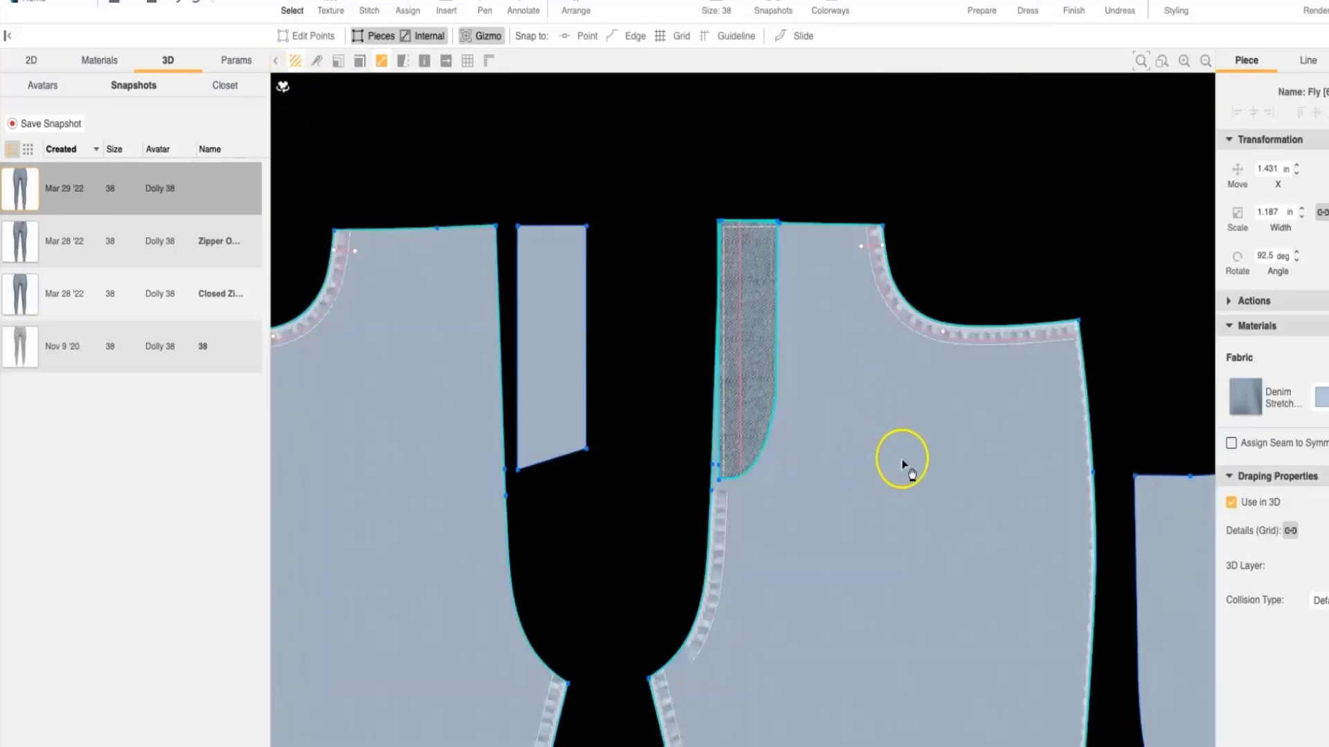
click(456, 61)
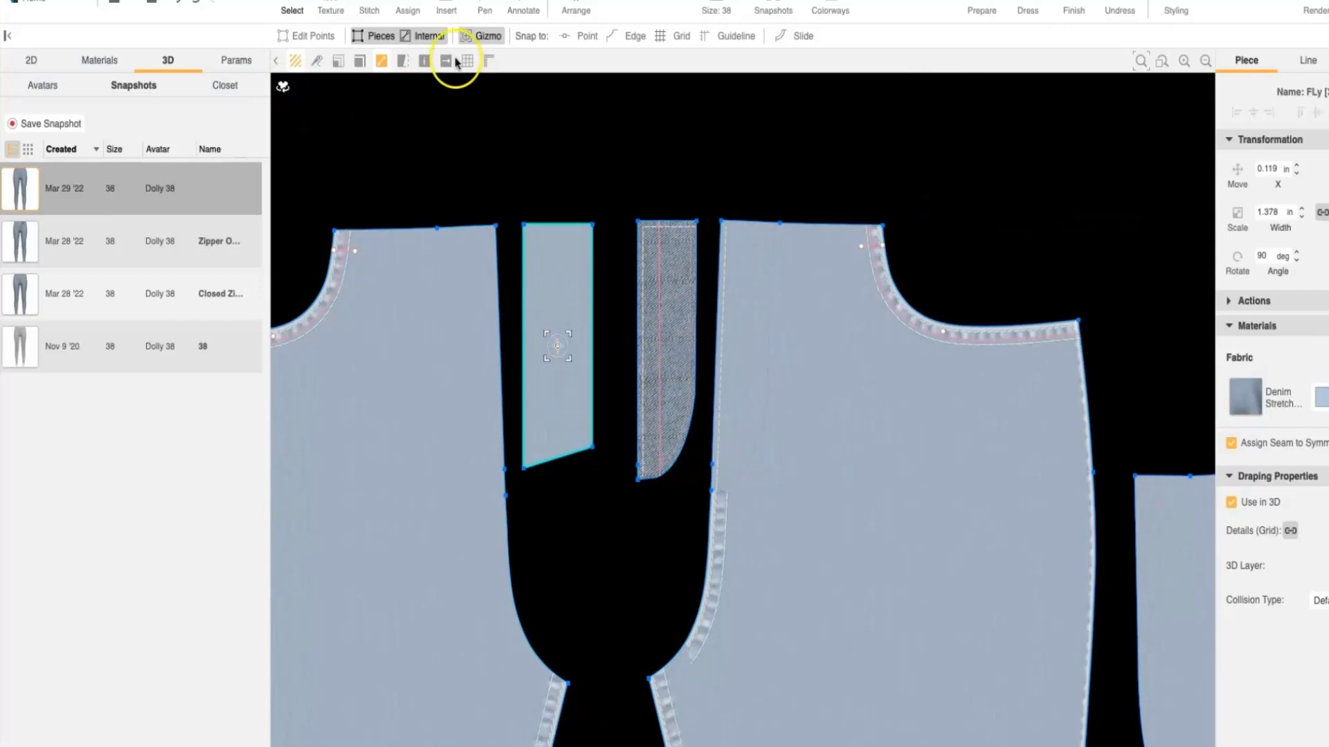
- Examine the stitches that attach the straight and curved fly pieces to the front panels
click(377, 6)
click(520, 339)
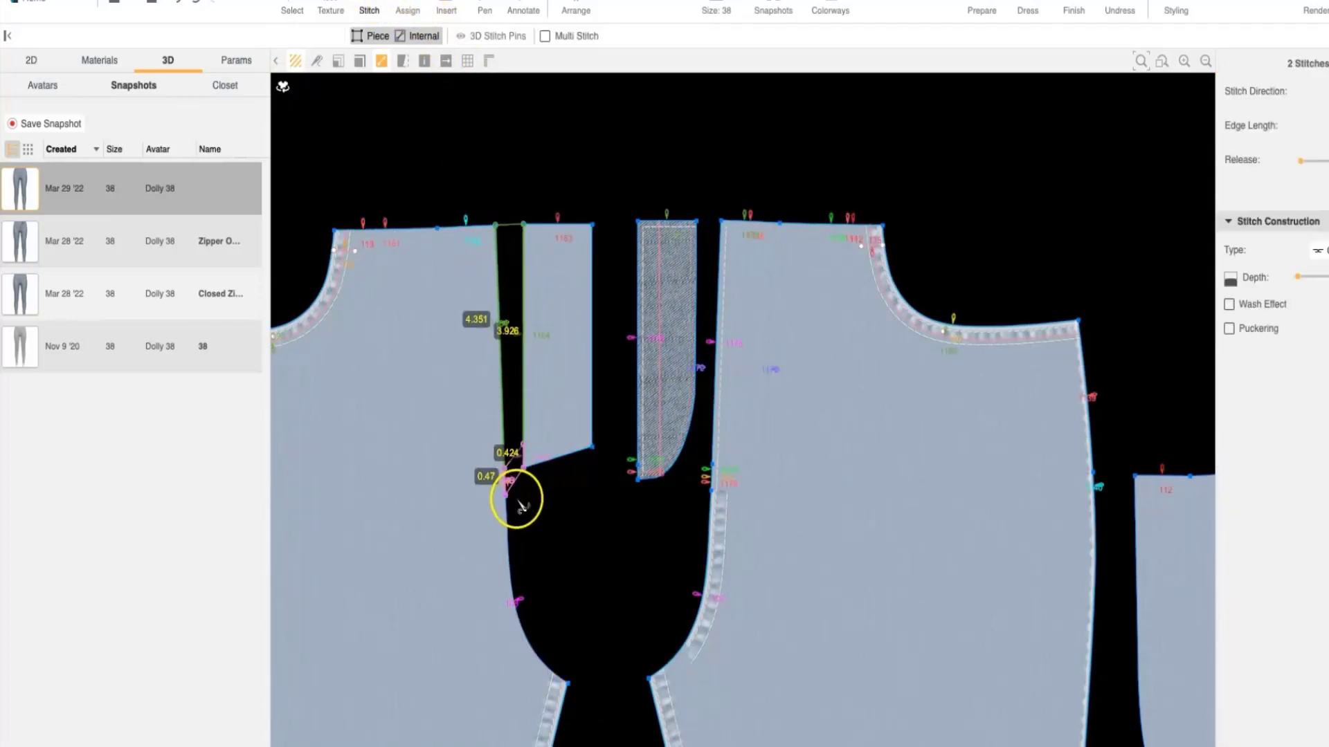
click(637, 367)
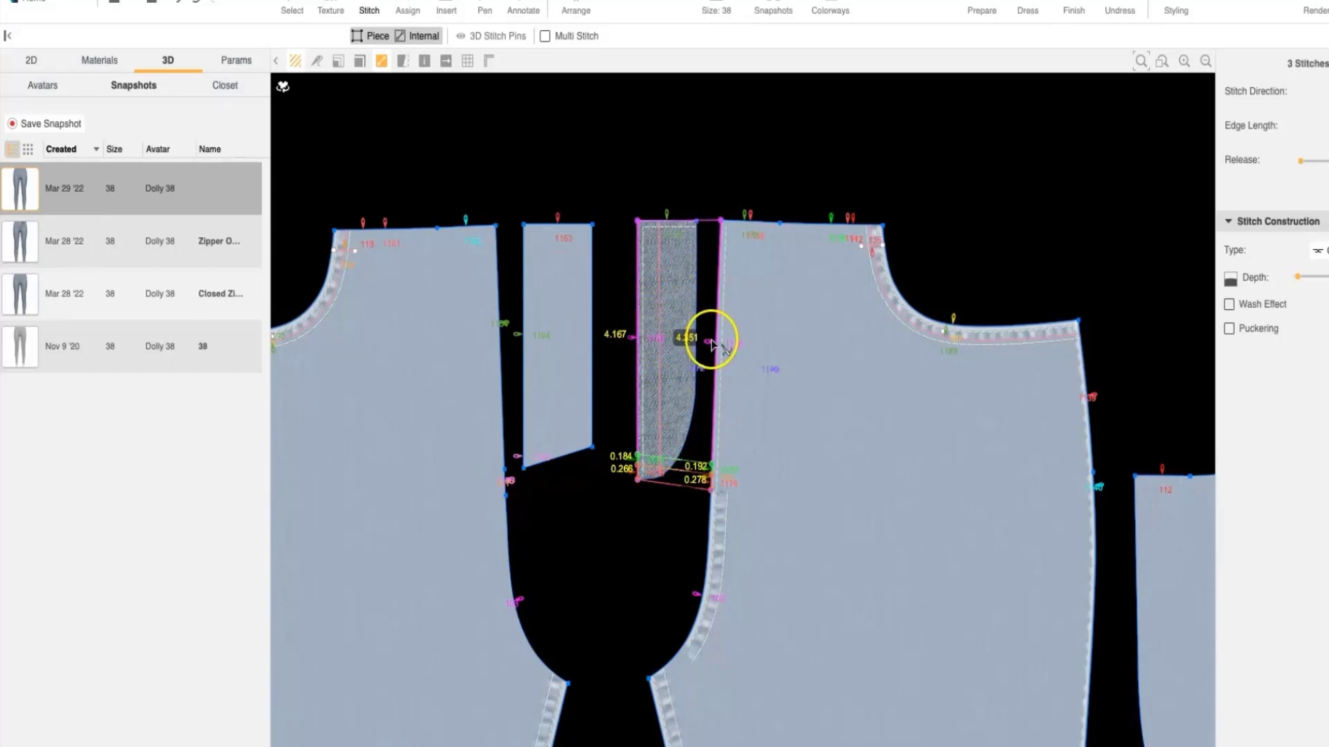
click(701, 368)
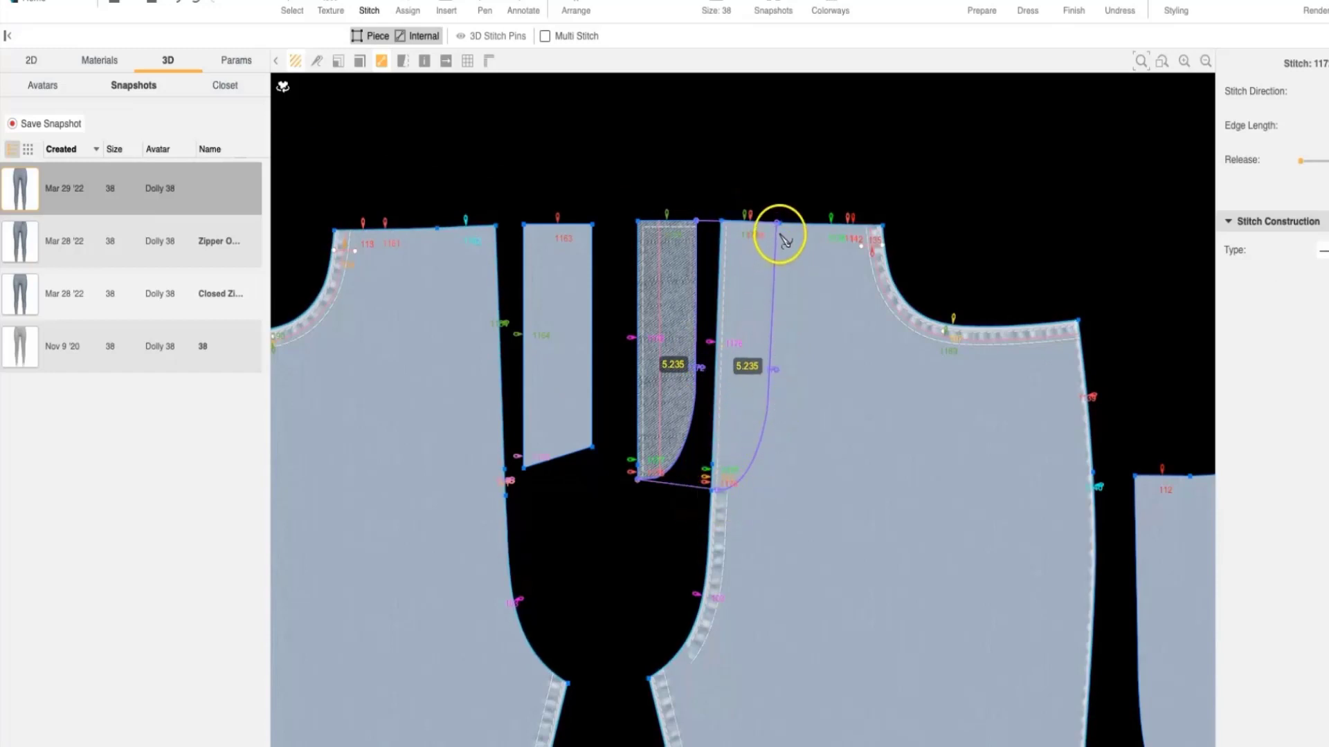
click(663, 212)
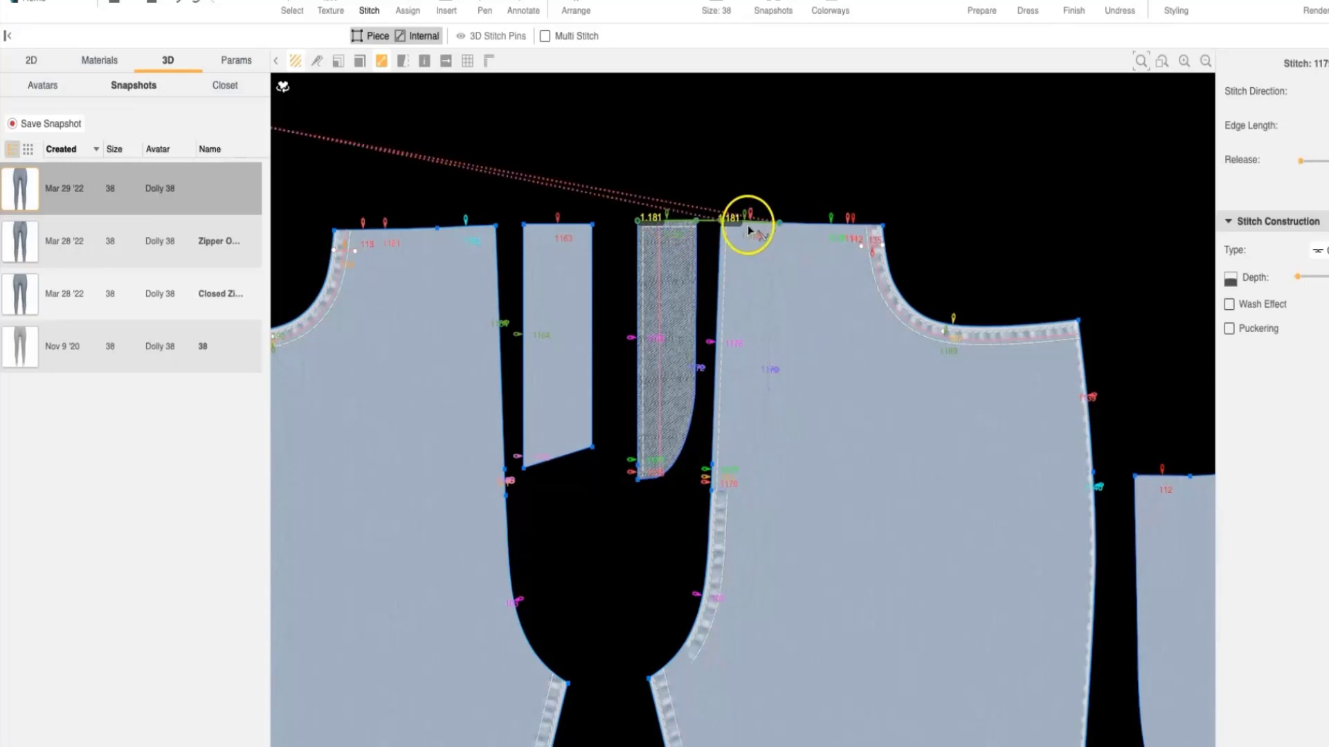
drag(759, 227, 587, 201)
scroll(558, 296, down, 4)
scroll(588, 195, up, 3)
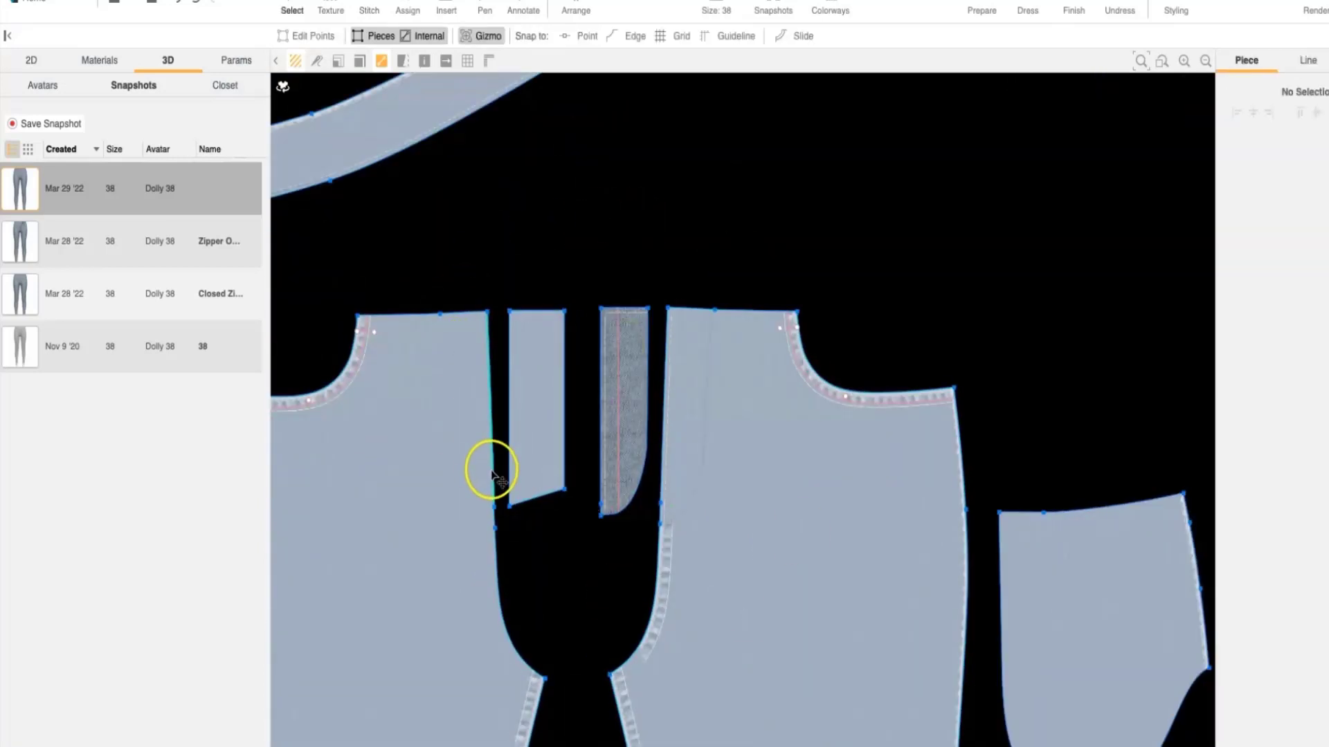
- Unbutton the jeans button on the waistband and update the 3D garment beside the 2D pattern
key(3)
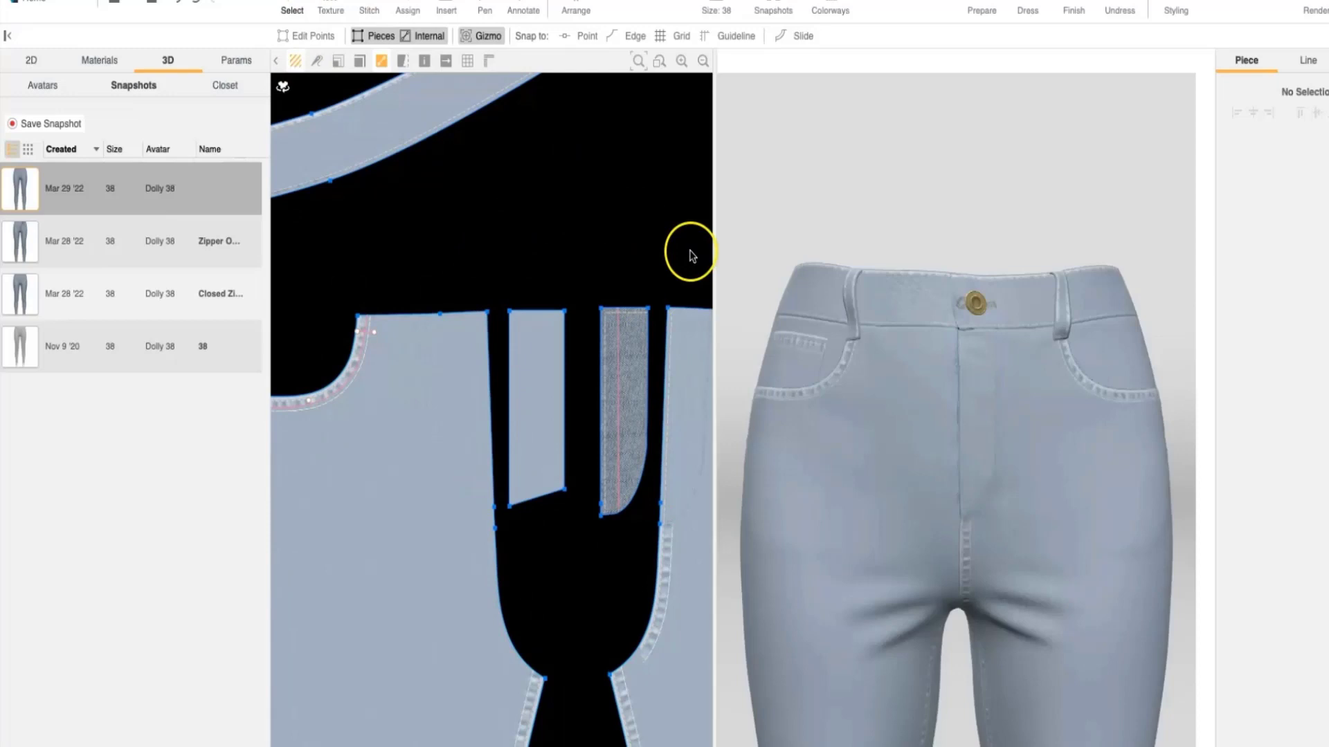
click(975, 304)
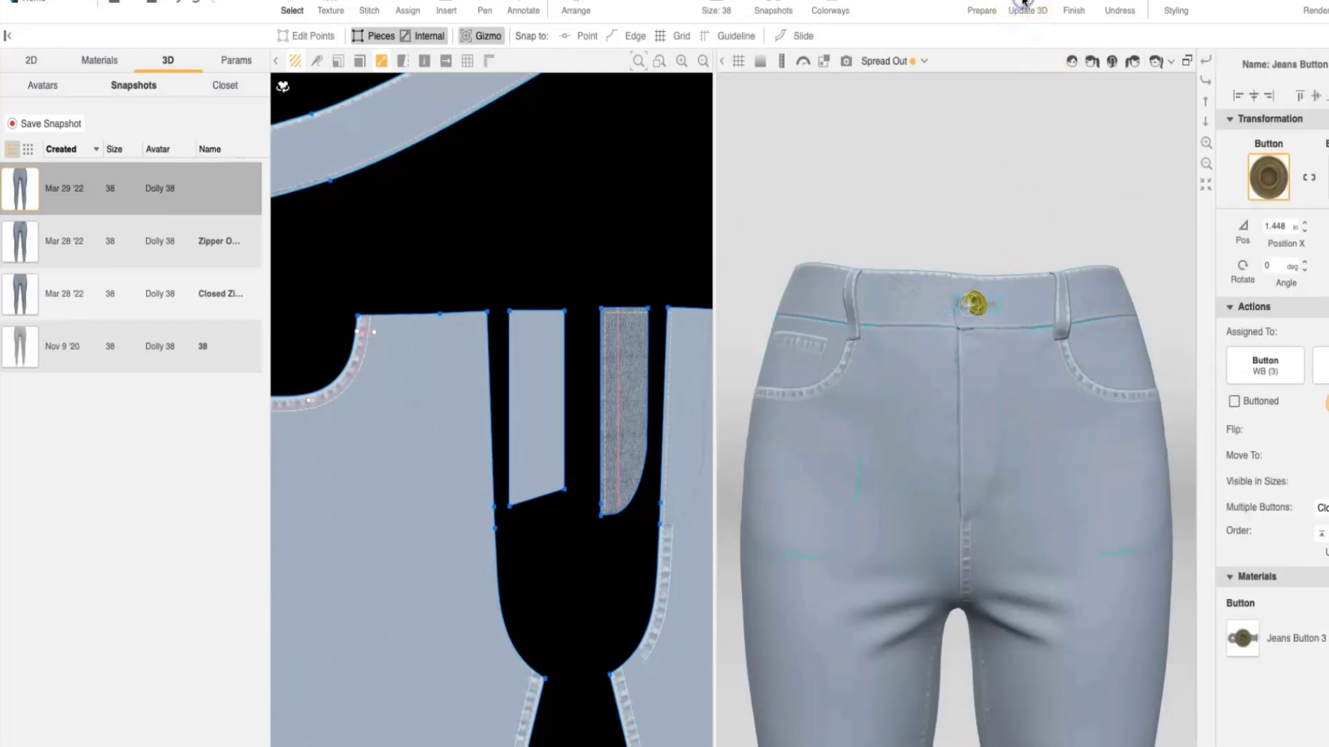
click(1026, 9)
click(1111, 7)
- Pull the buttonhole side of the waistband and fly outward on the 3D garment to style the front open
click(1174, 7)
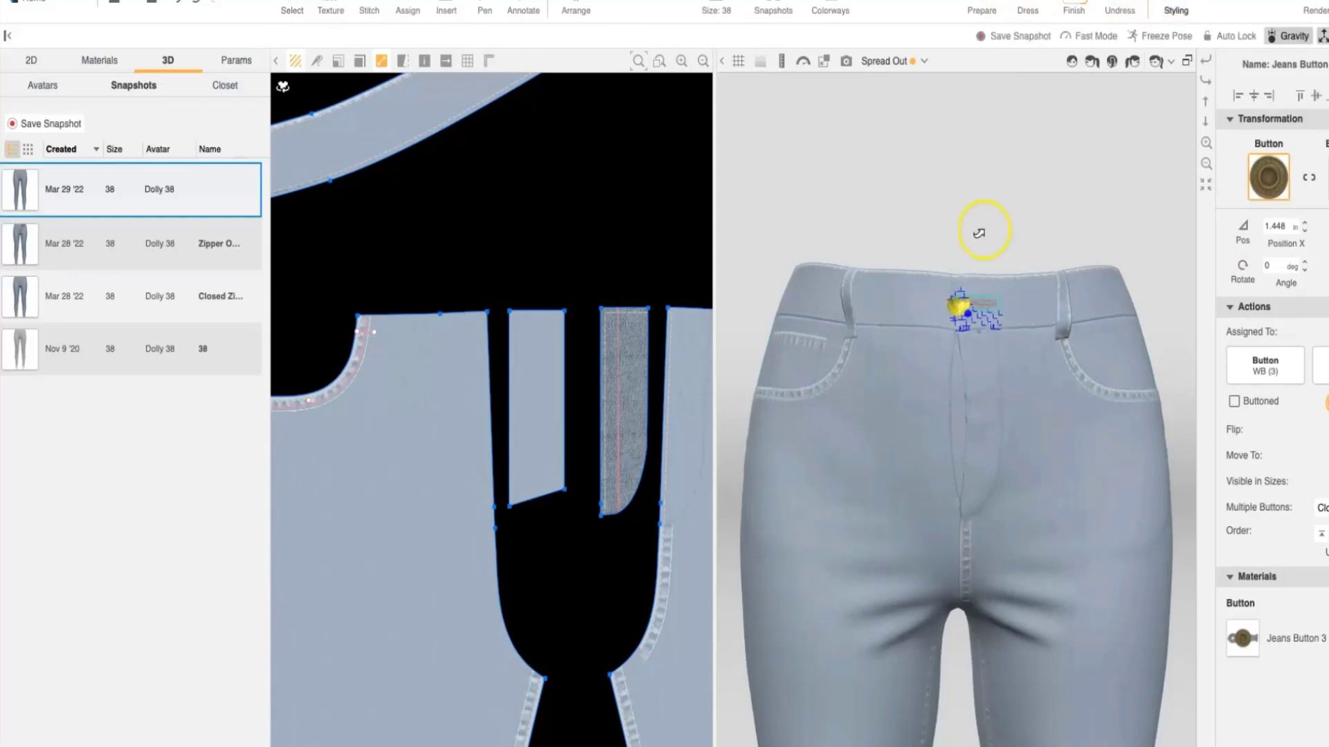
click(959, 310)
mouse_move(934, 286)
mouse_down()
mouse_move(917, 287)
mouse_move(1055, 279)
mouse_move(1093, 368)
mouse_move(1150, 415)
mouse_move(1066, 359)
mouse_up()
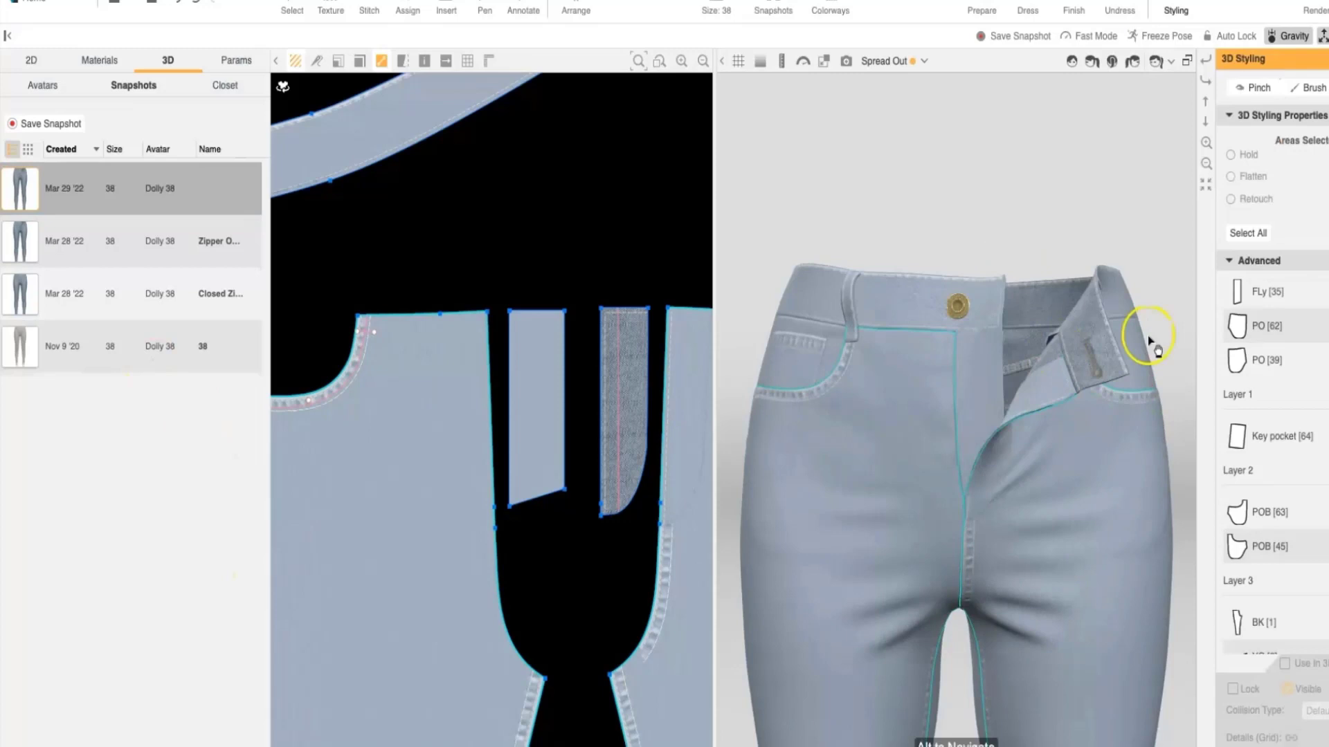
click(293, 9)
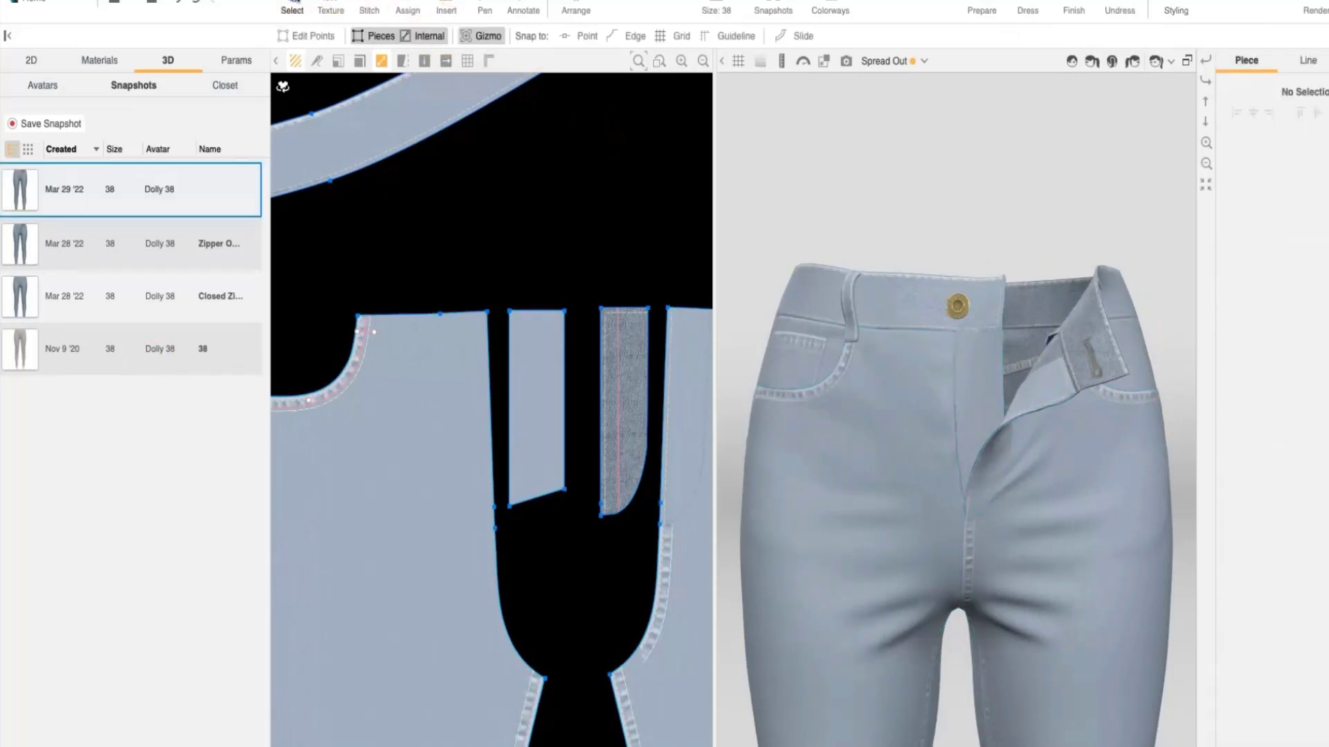
- Assign the #5 Metal Zipper from the upper centre edge of the front panel beside the straight fly piece, using Manual Assignment
click(81, 55)
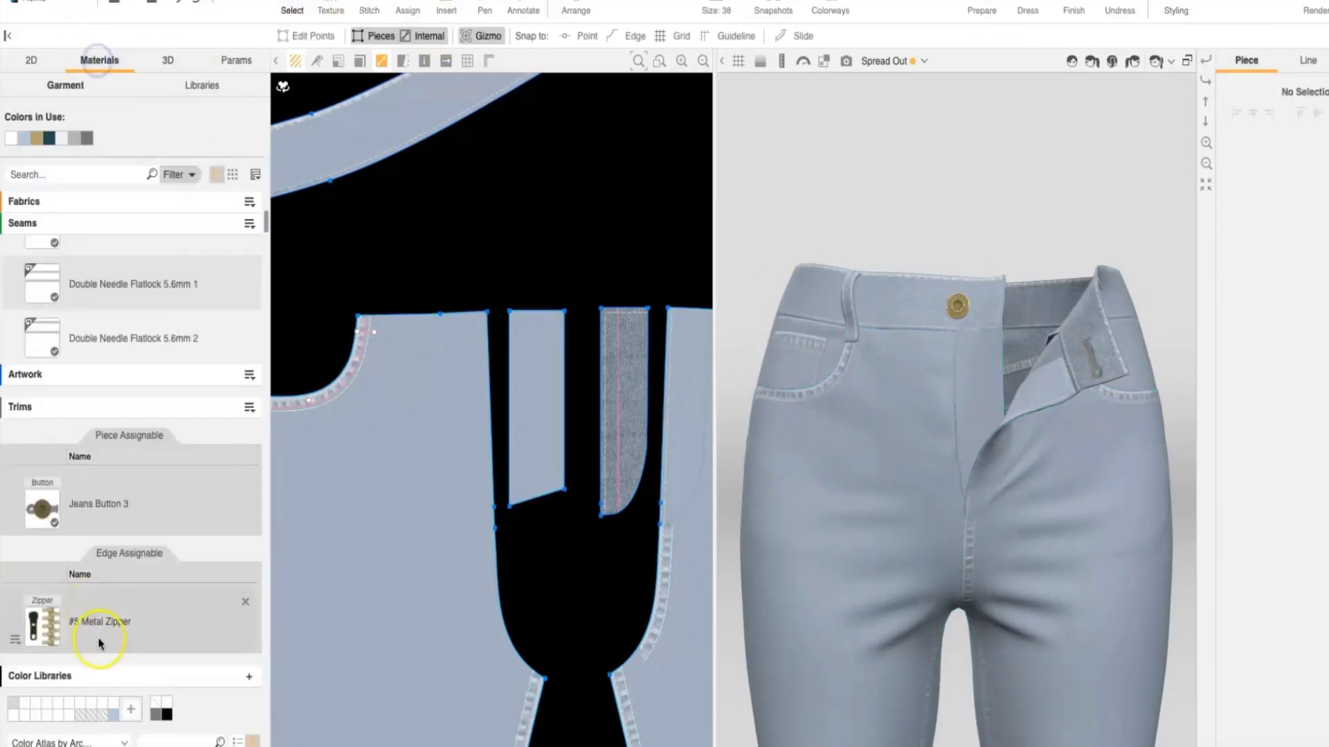
click(135, 627)
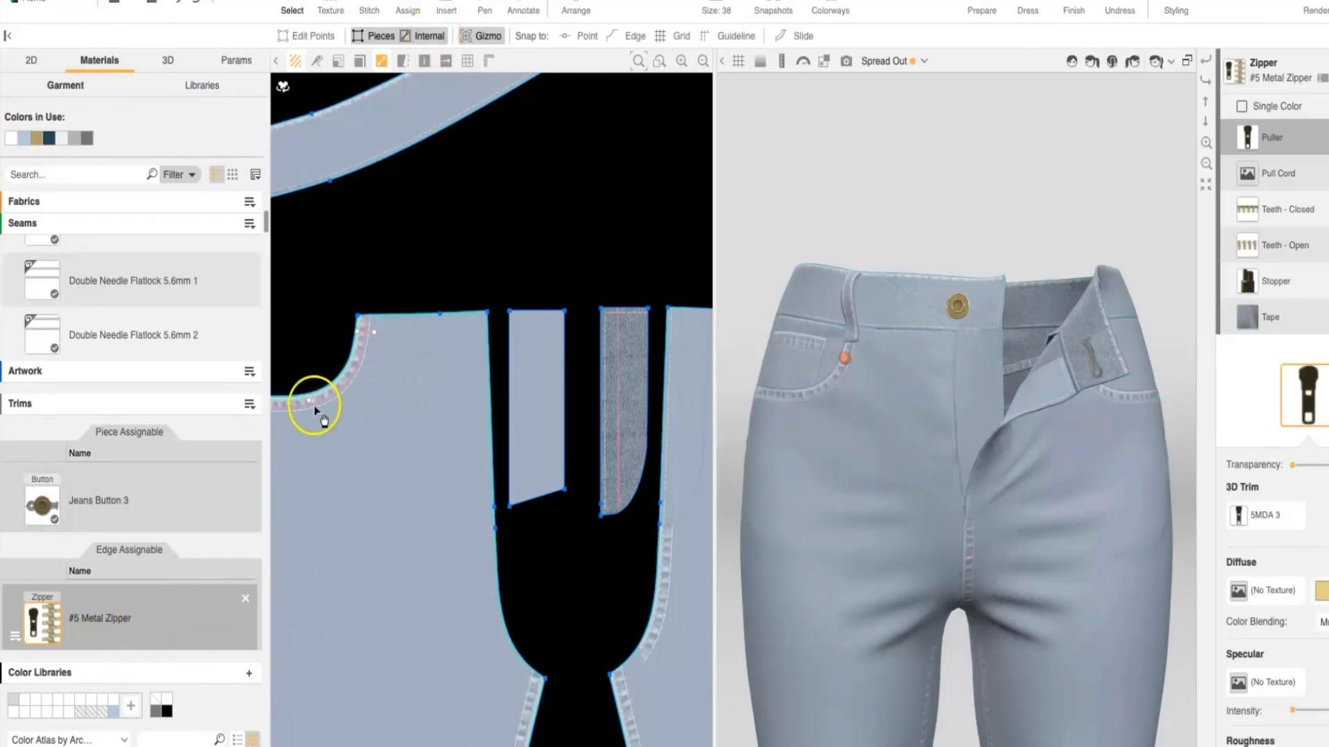
click(408, 6)
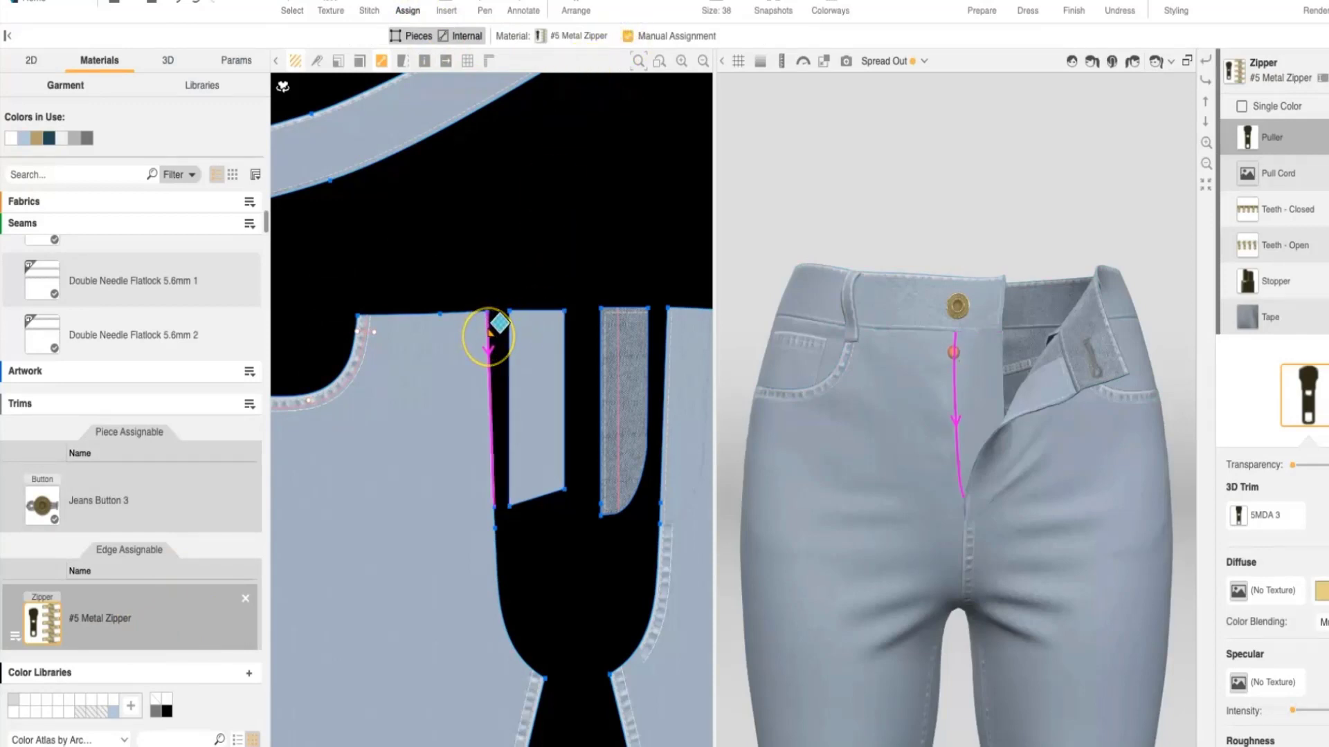
click(489, 337)
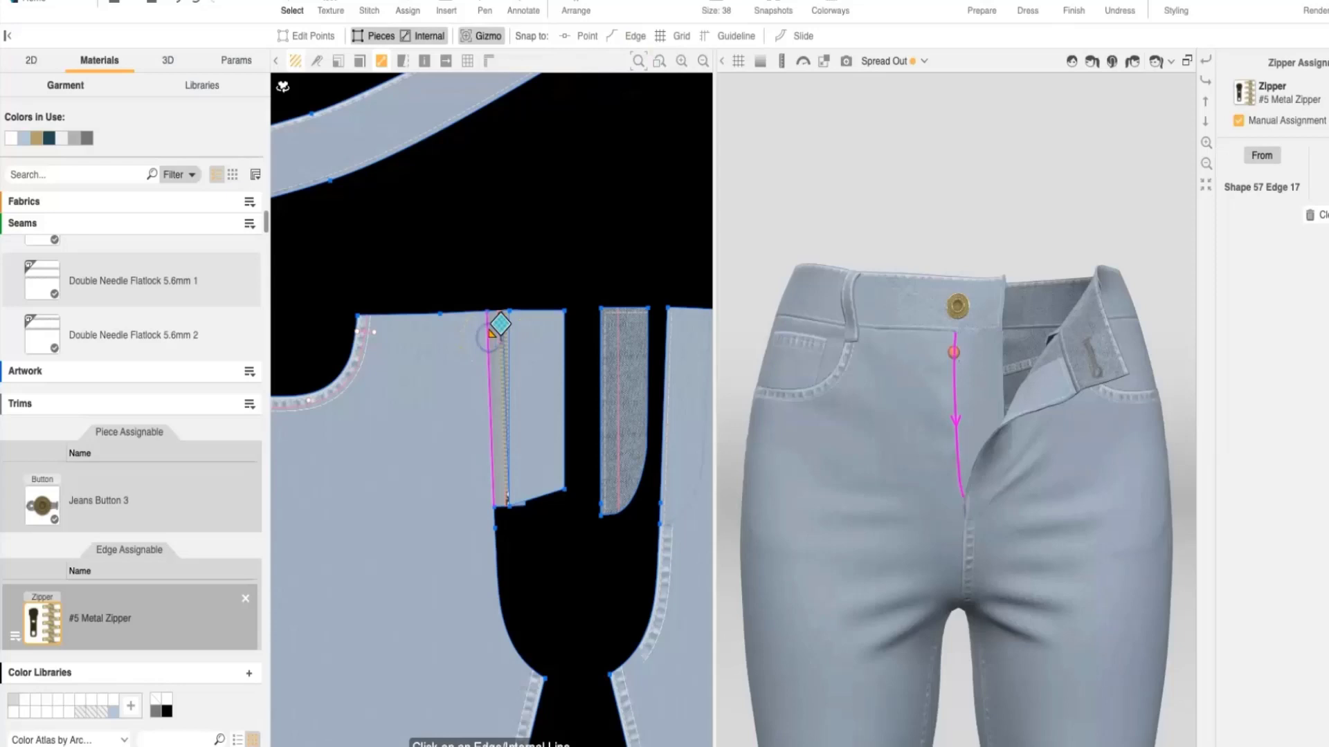
- Assign the zipper's To side downward along the curved fly piece's internal line on the pattern's reverse side and finish the assignment
click(284, 88)
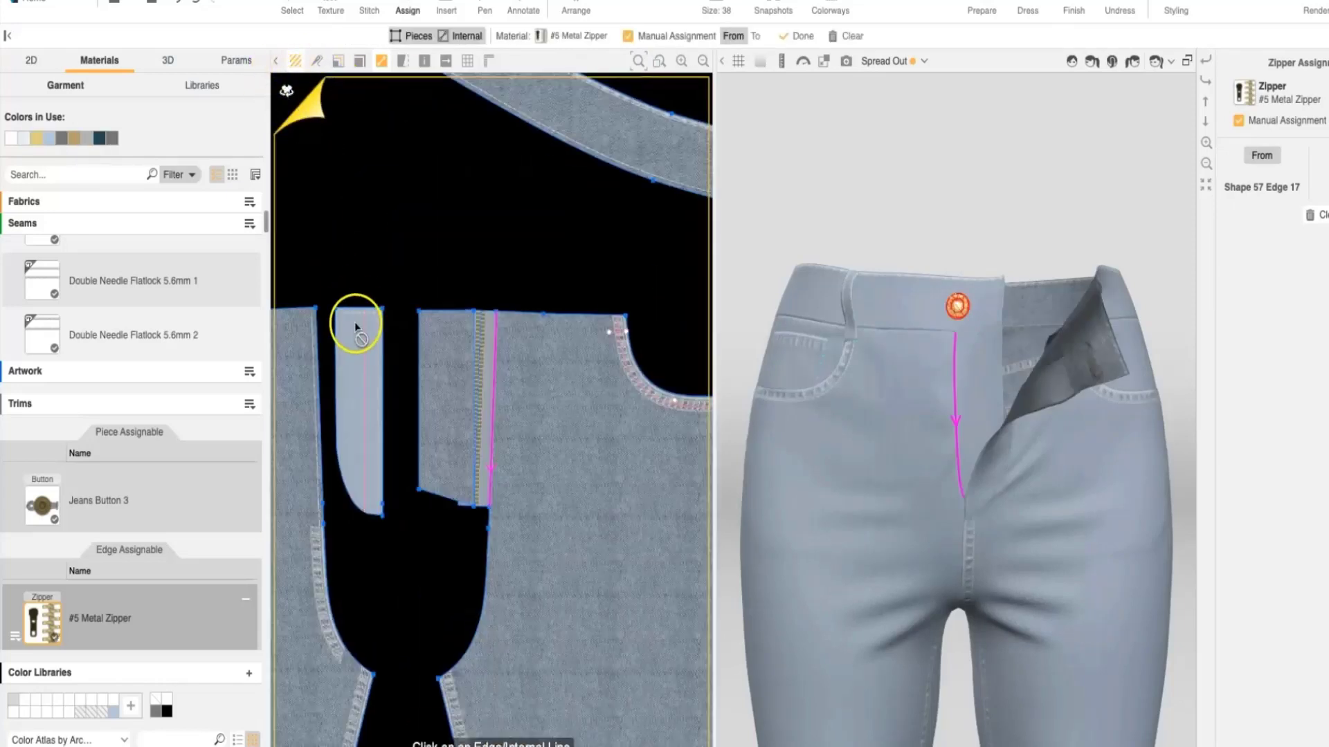
click(528, 187)
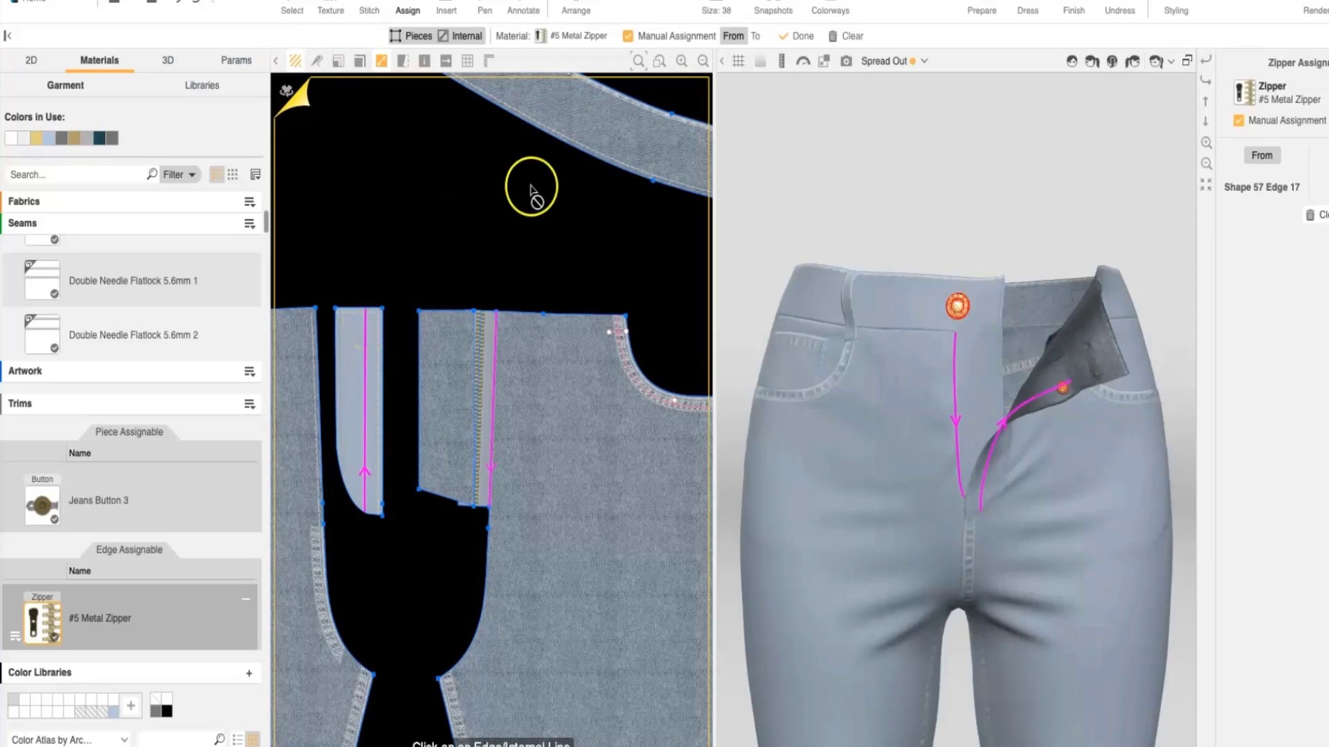
click(755, 35)
click(379, 342)
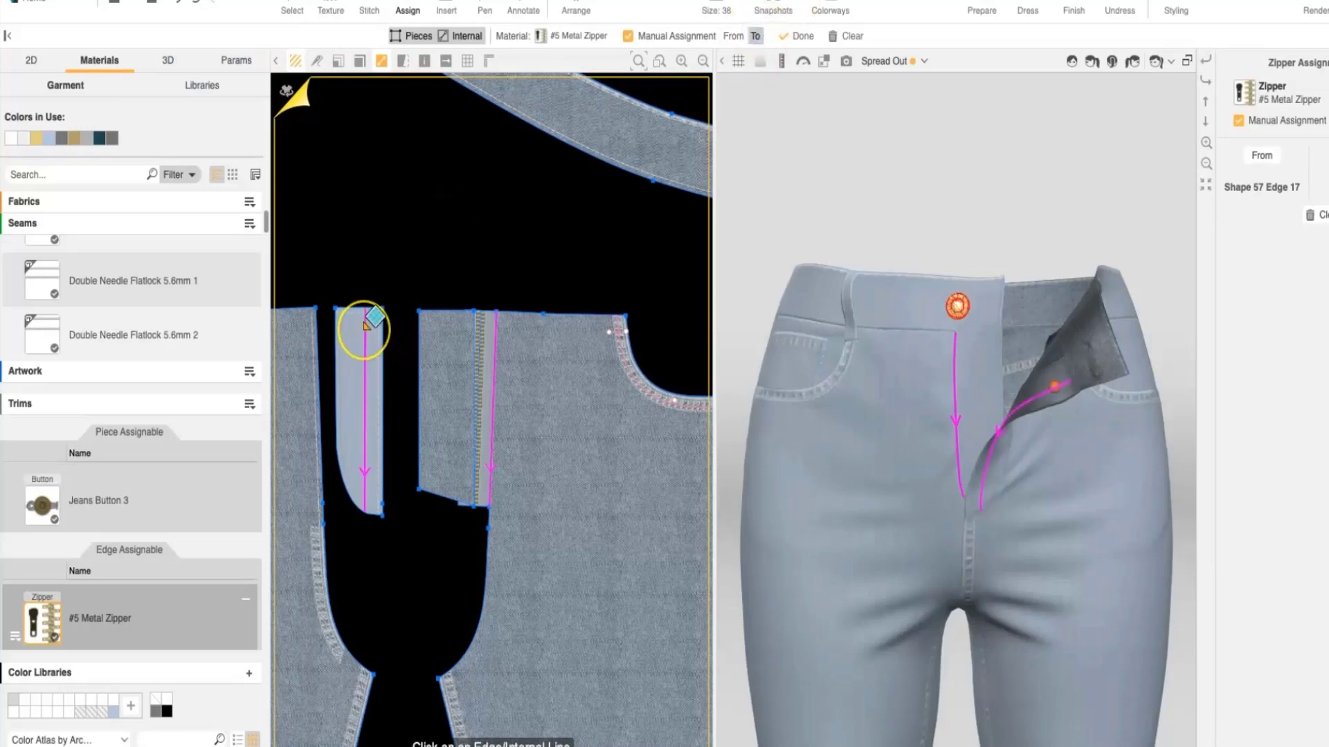
click(367, 324)
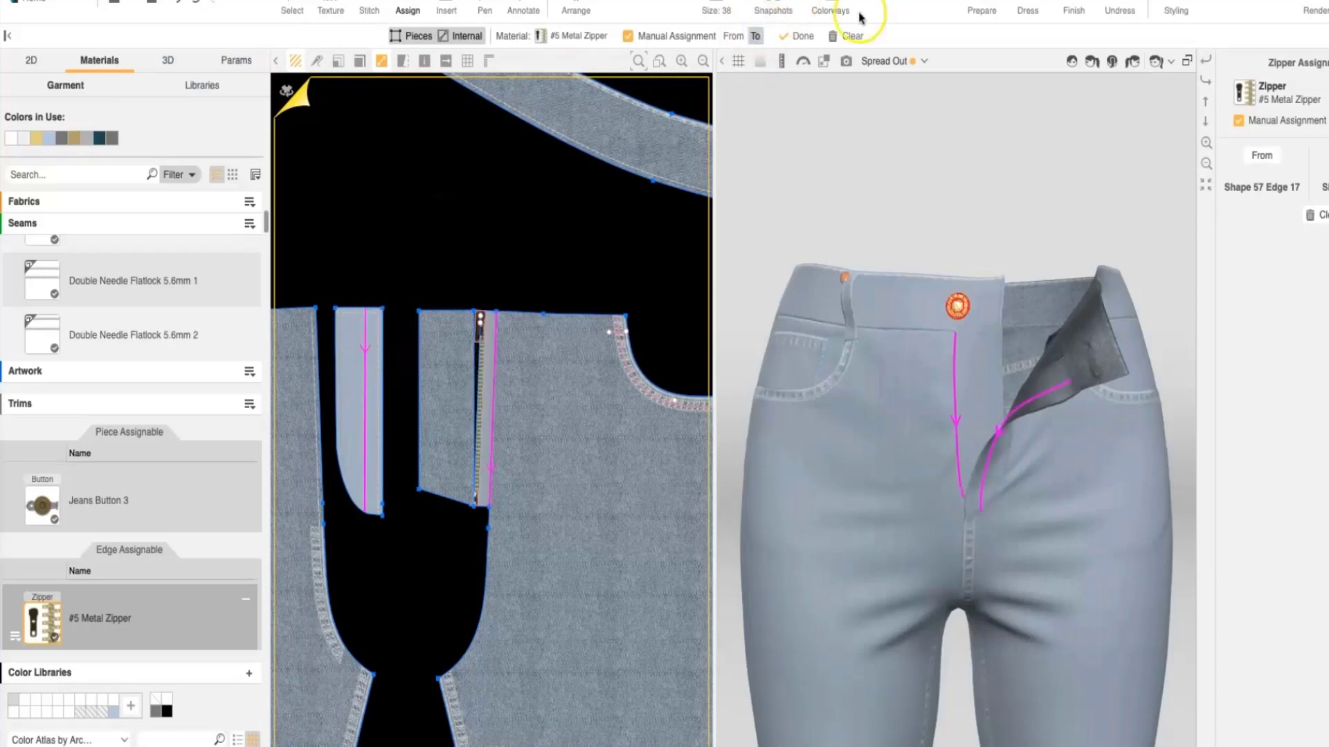
click(800, 38)
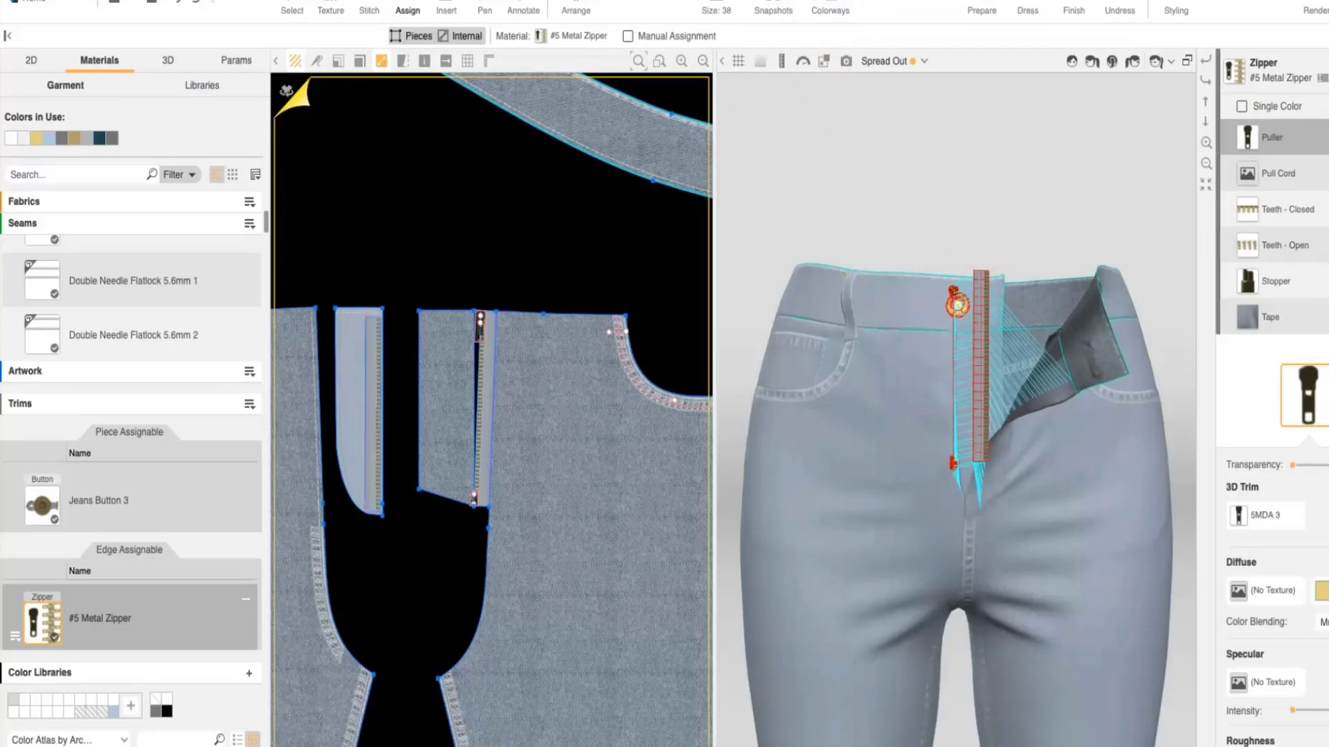
click(290, 4)
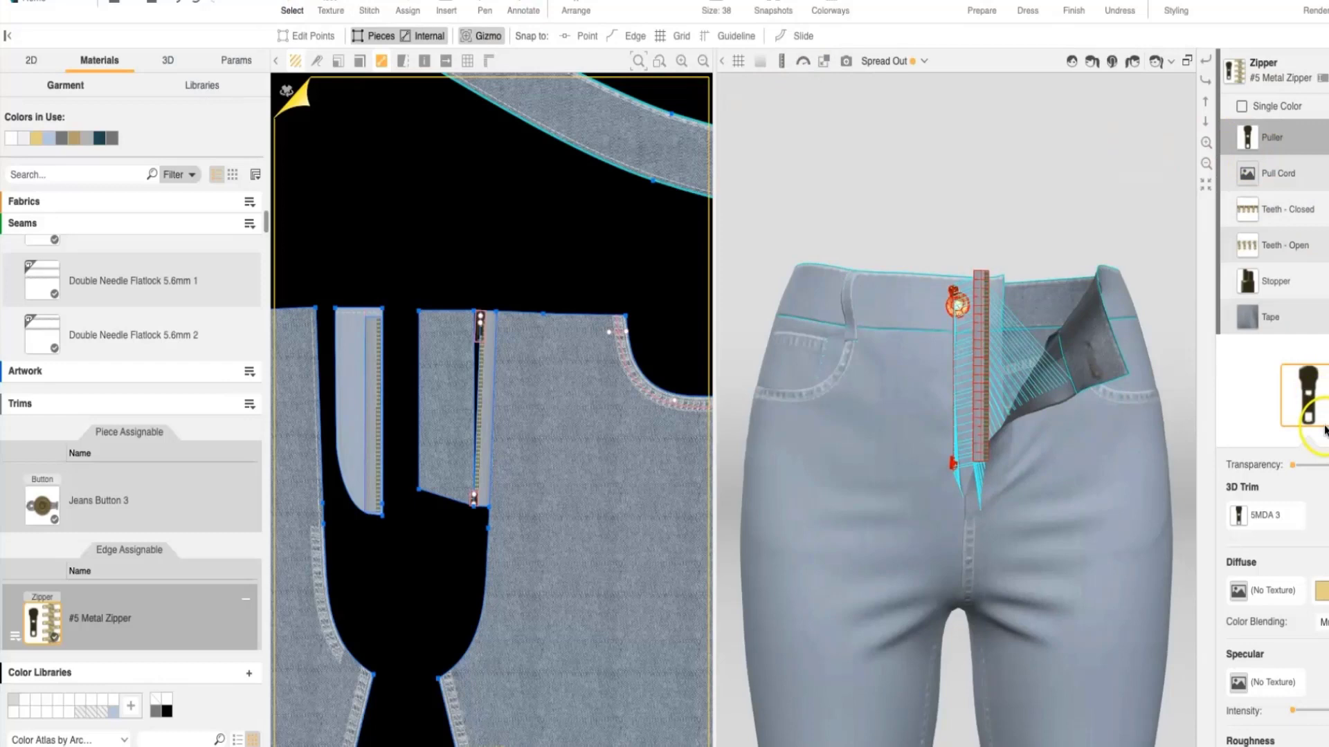
- Unzip the fly's #5 Metal Zipper so the puller sits near the lower end, and dress the 3D garment
click(1285, 418)
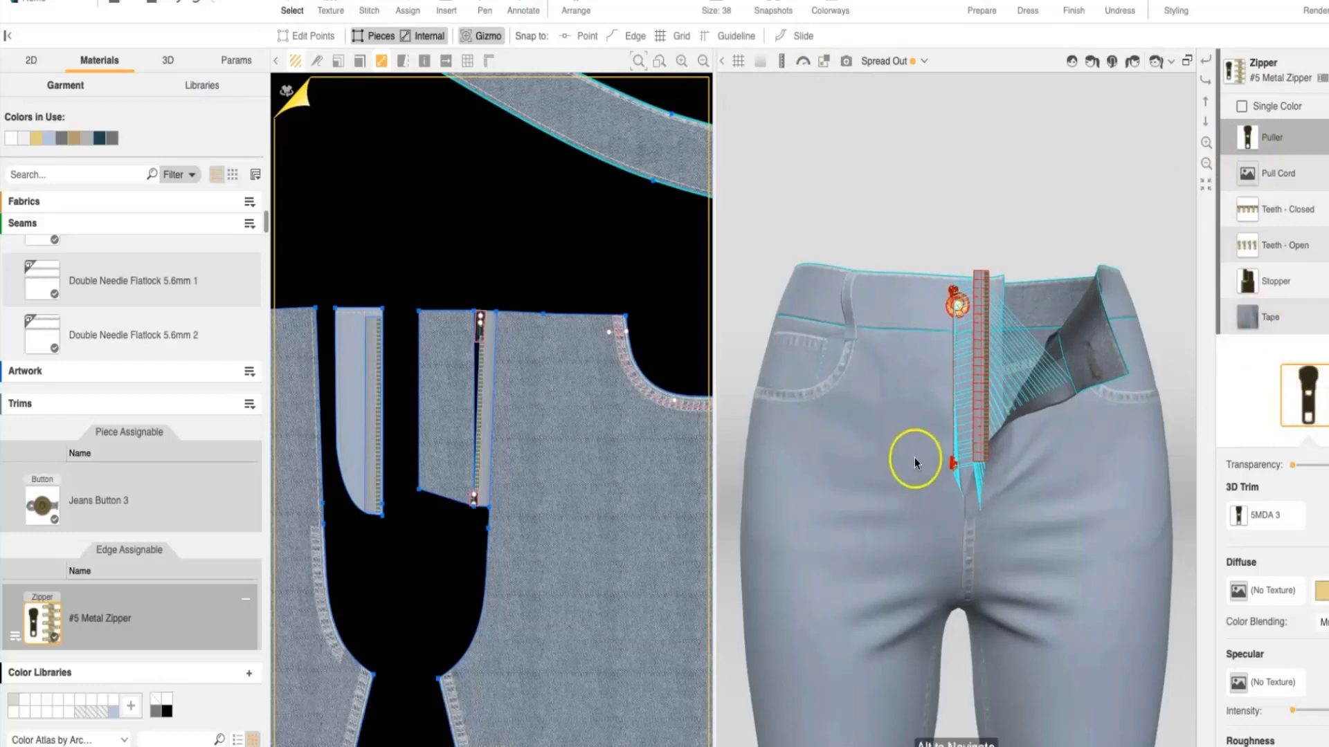
click(99, 623)
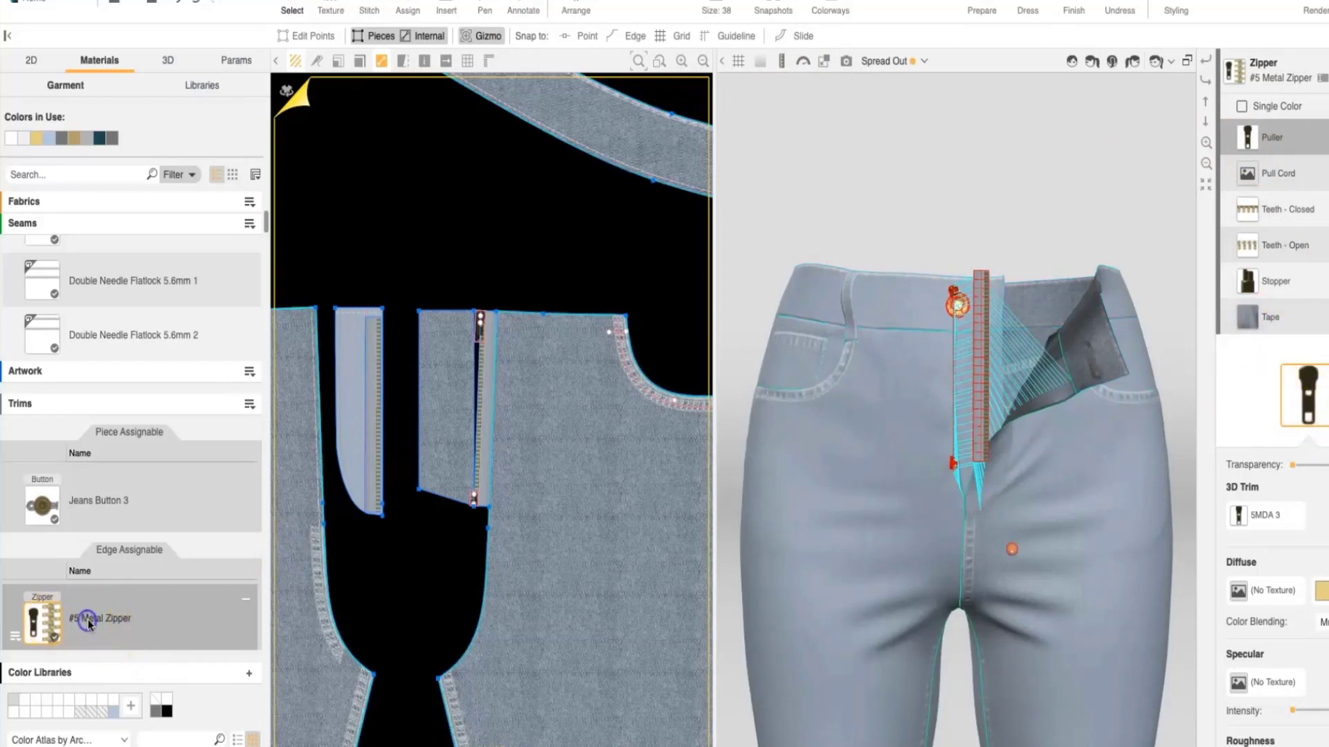
click(385, 380)
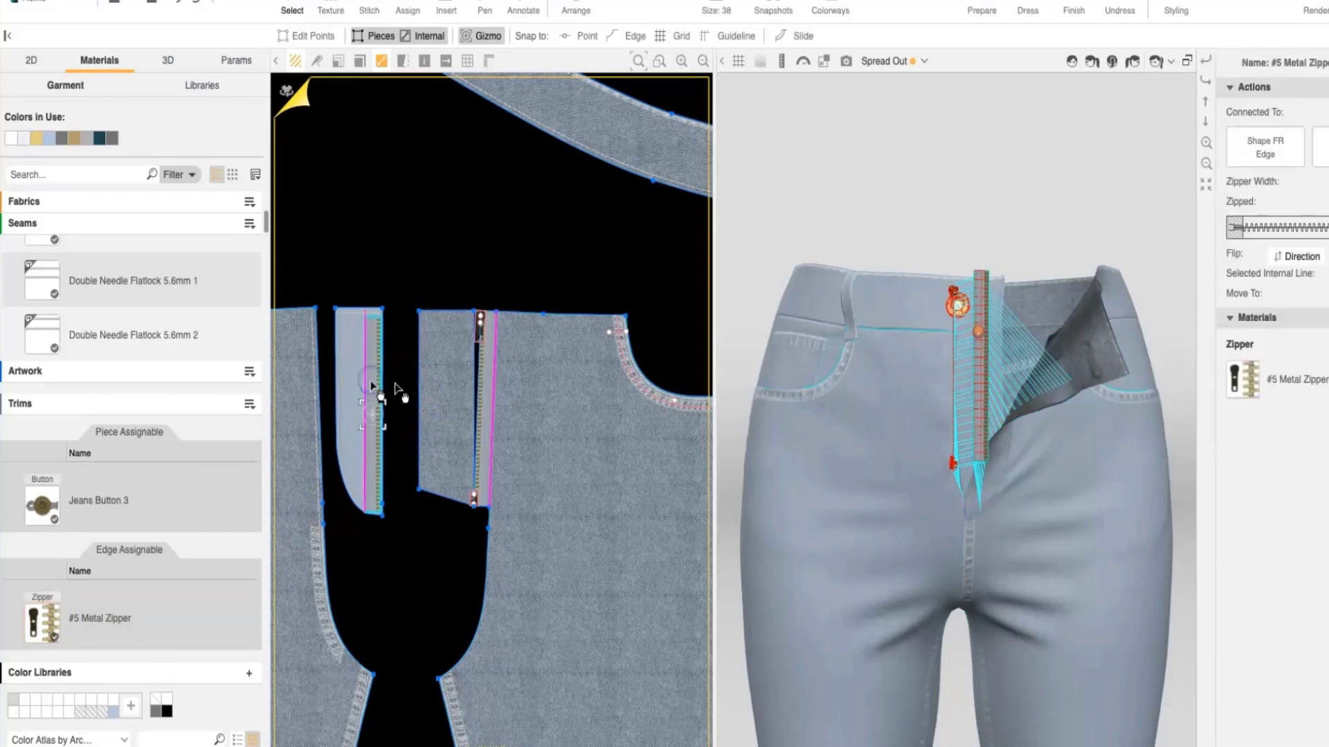
drag(1322, 228, 1293, 233)
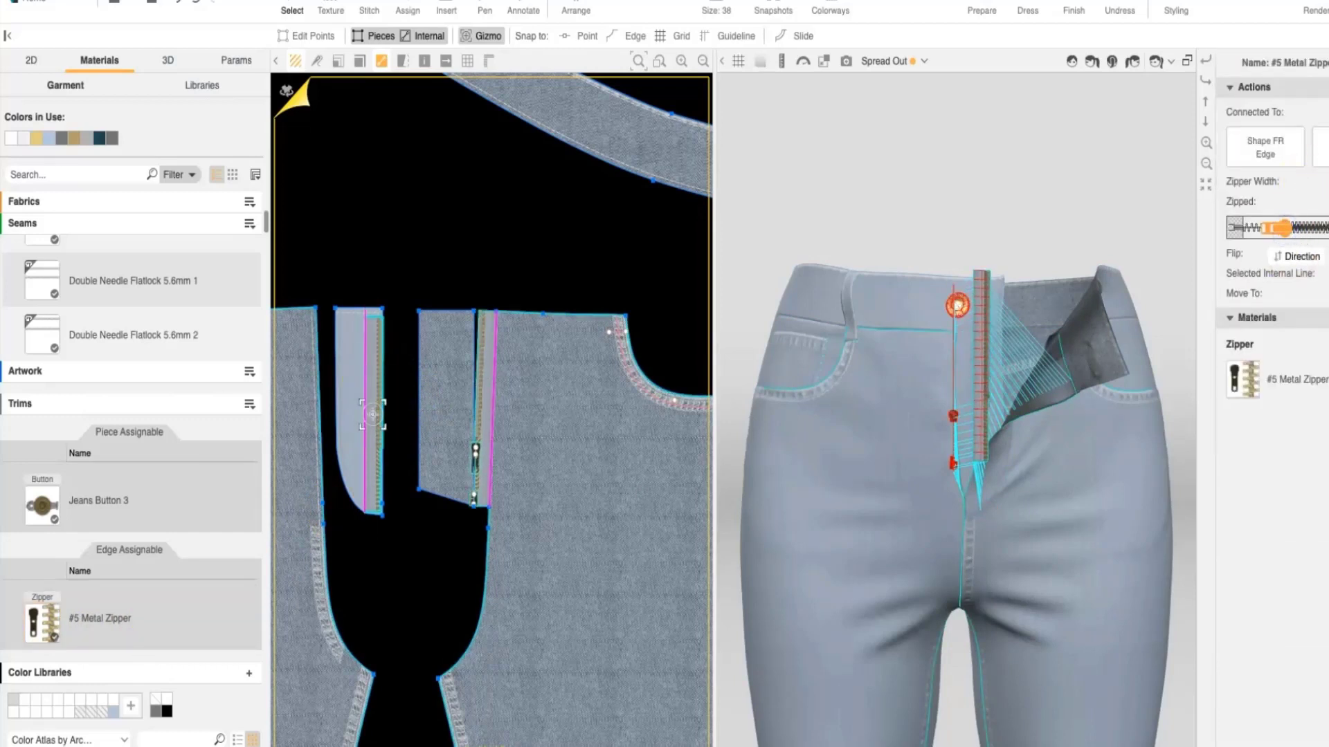
click(1024, 3)
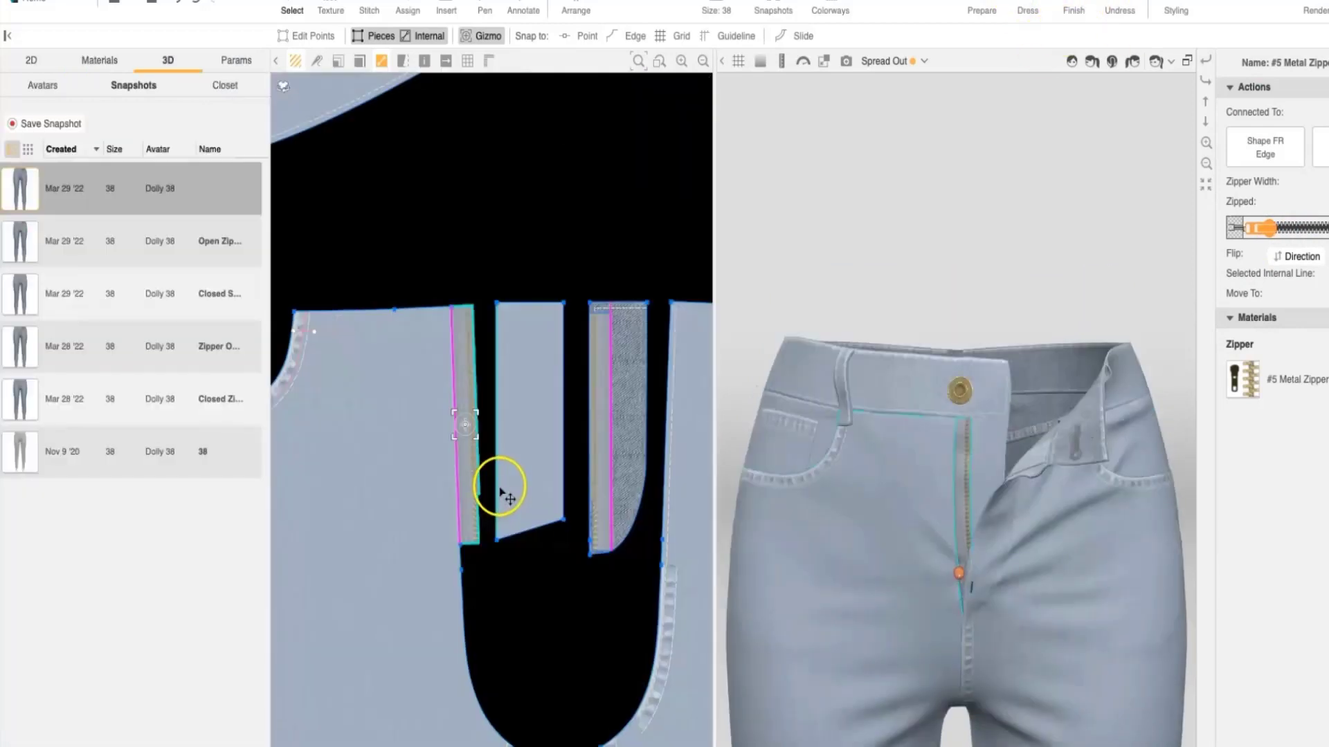
click(488, 480)
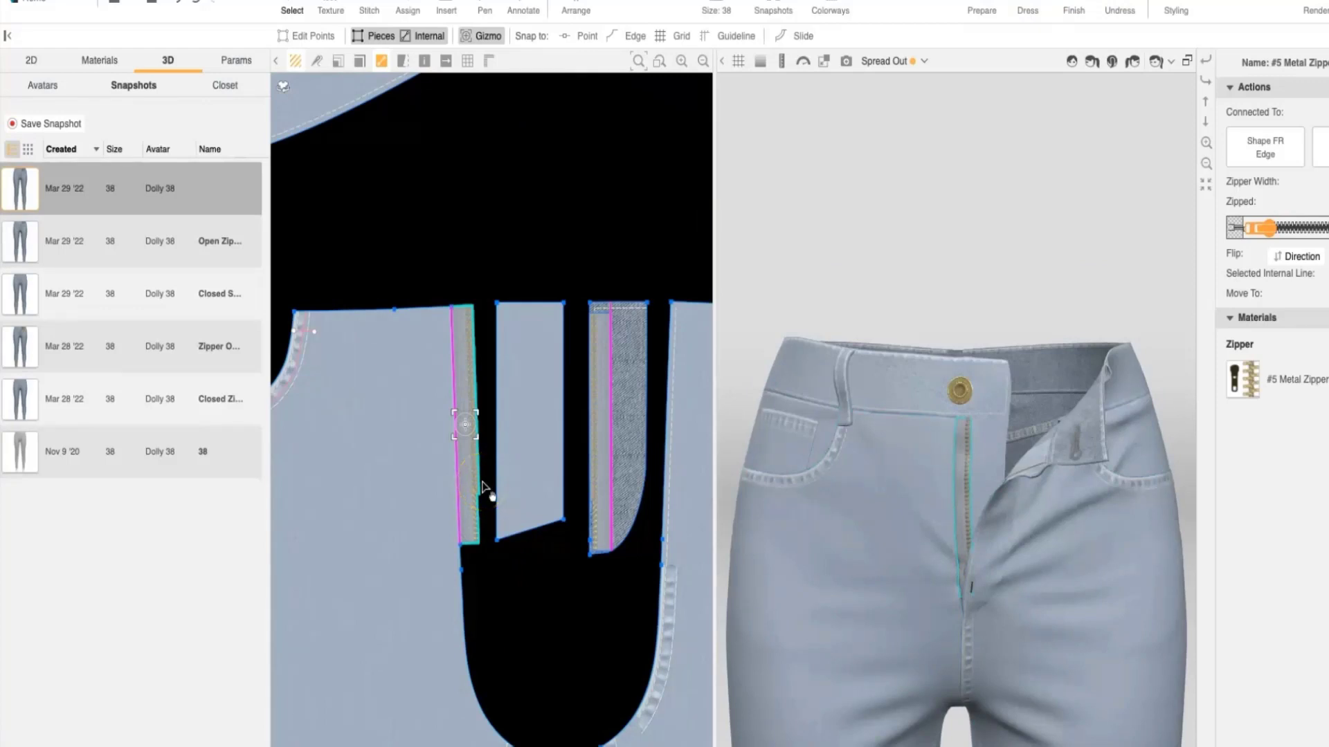
- Examine where the zipper tape pieces, such as Shape 230 [230], sit in the Advanced layer order of 3D Styling
click(1176, 9)
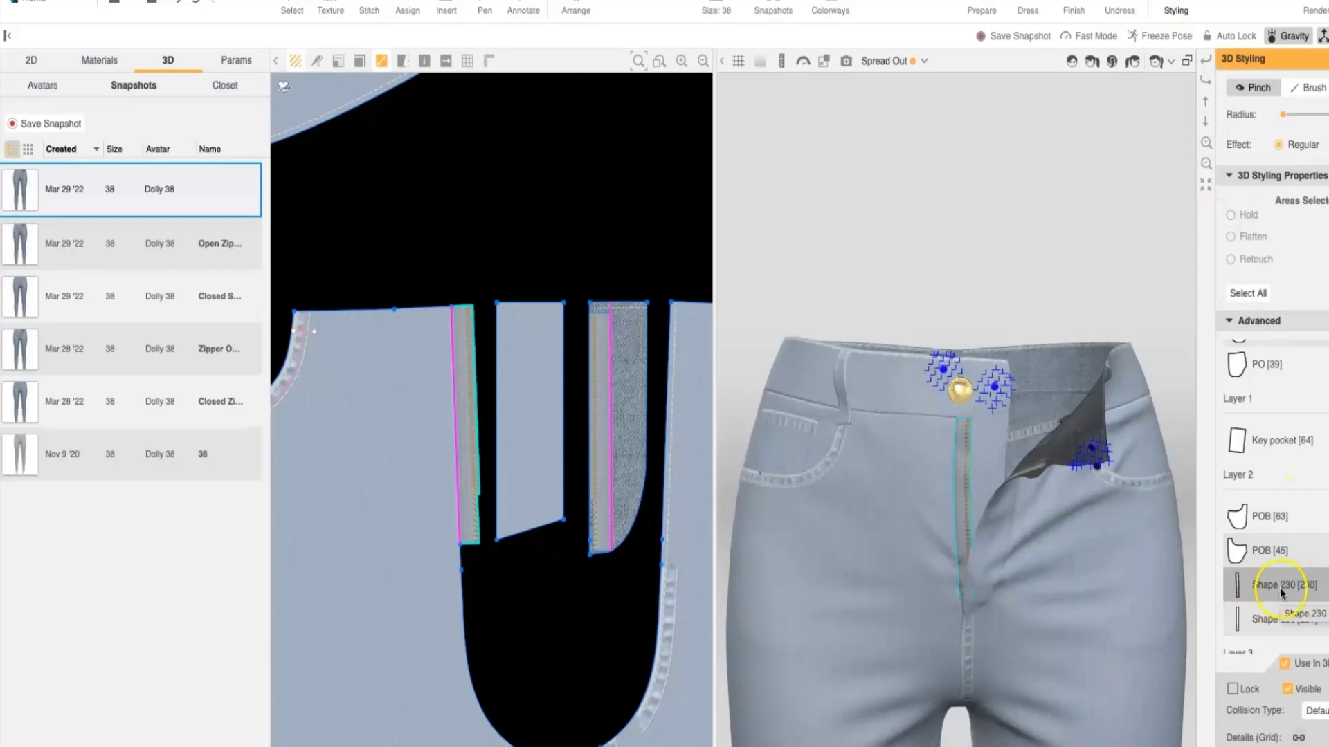
click(1277, 322)
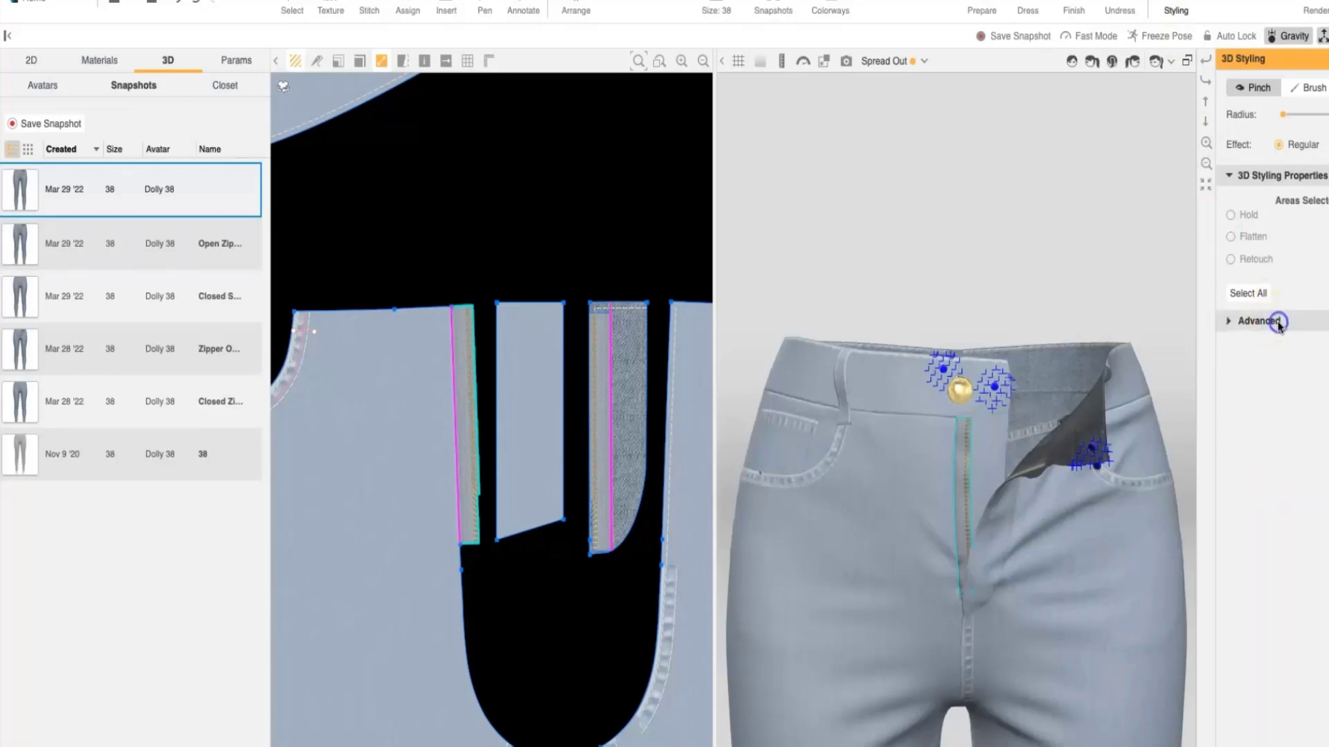
click(1277, 323)
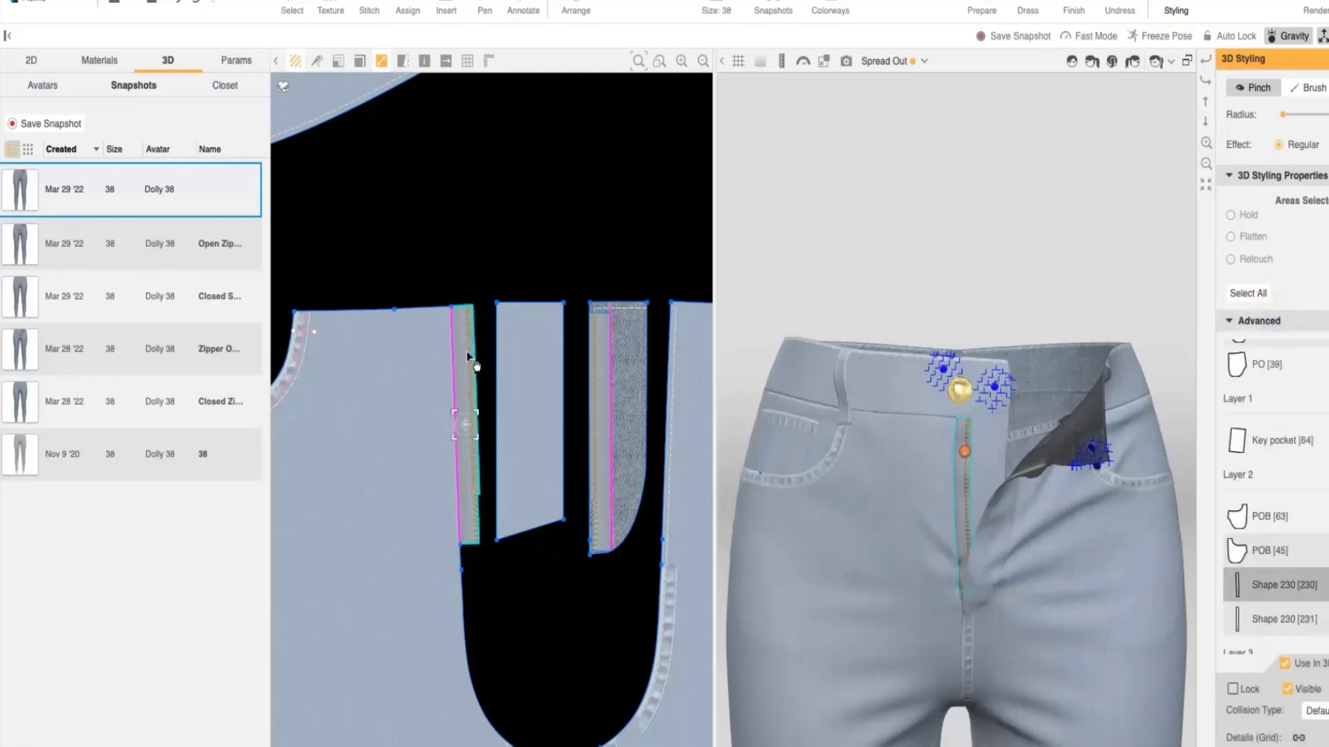
scroll(1259, 593, down, 2)
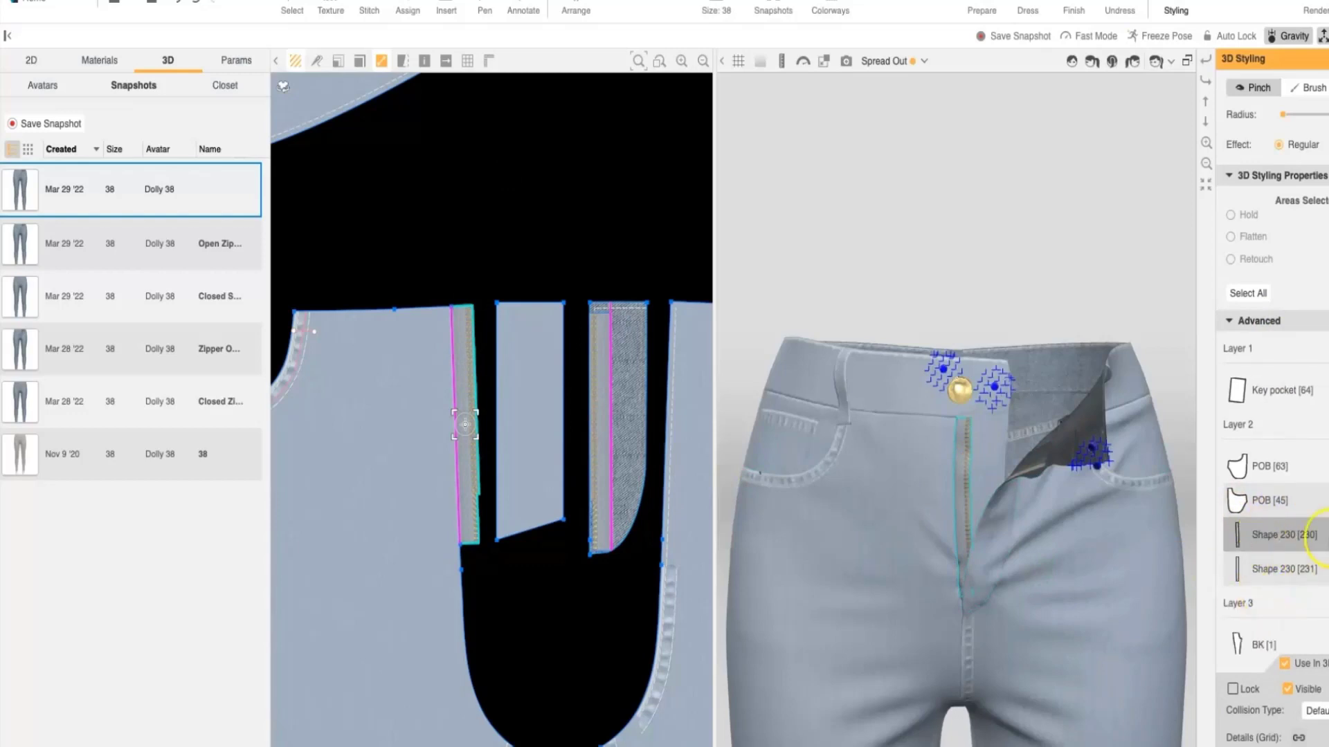
mouse_move(1281, 535)
mouse_down()
mouse_move(1284, 630)
mouse_move(1287, 374)
mouse_move(1285, 534)
mouse_up()
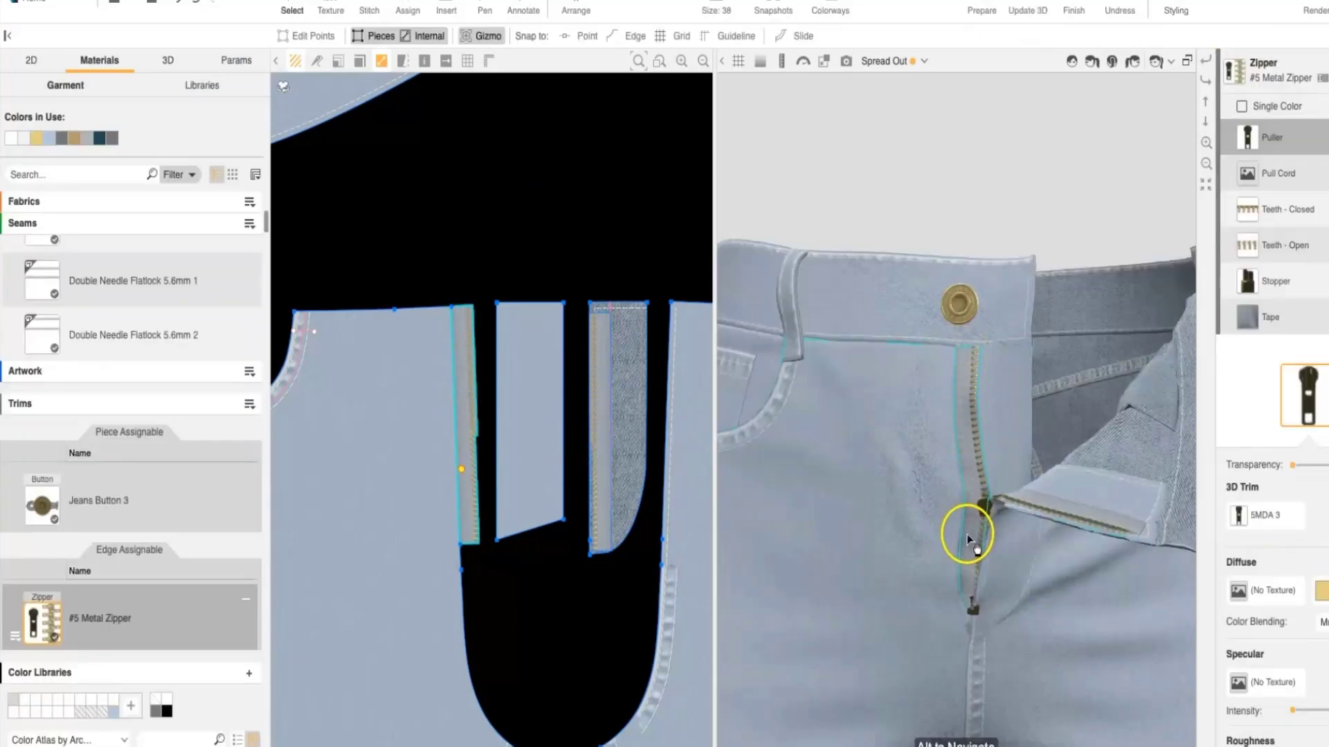
- Select the zipper along the front panel's centre edge and make its tape narrower
click(925, 549)
click(460, 355)
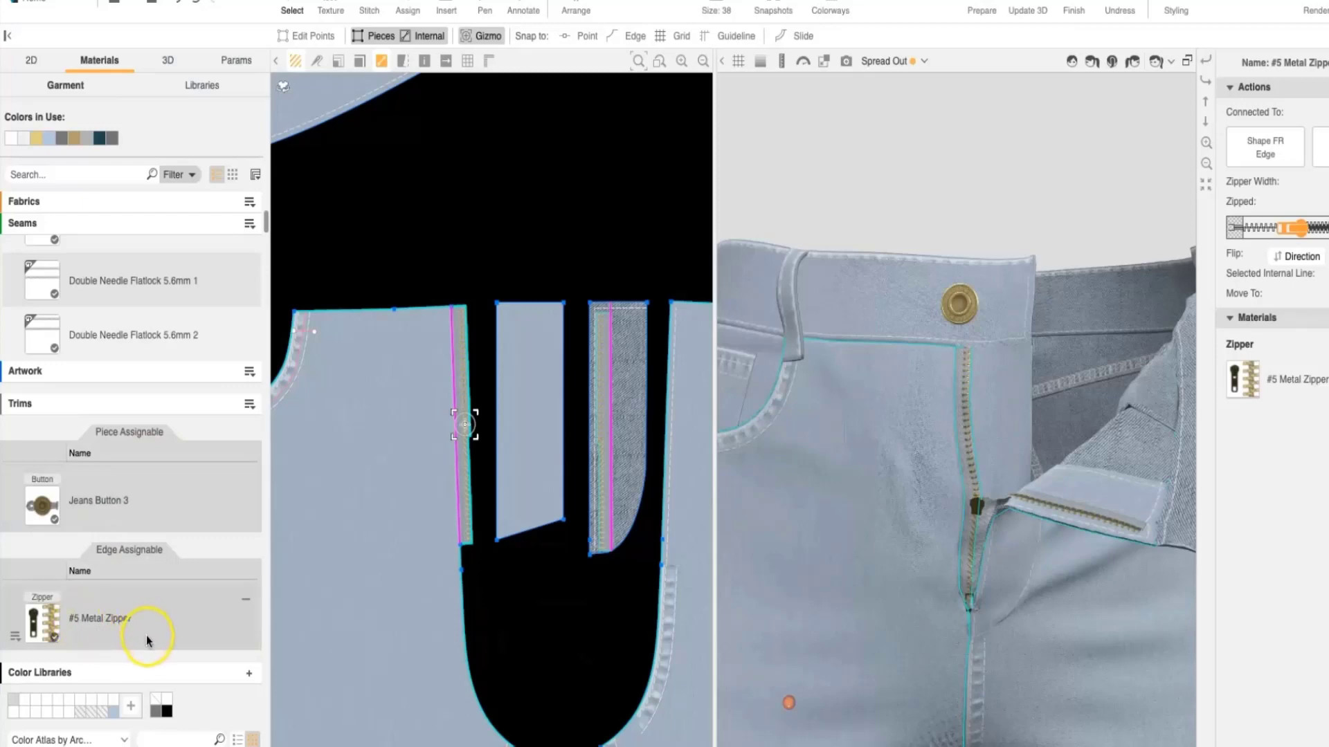
- Set the facing of the #5 Metal Zipper puller's 3D trim to 180° and accept the reset of its connectors
click(83, 635)
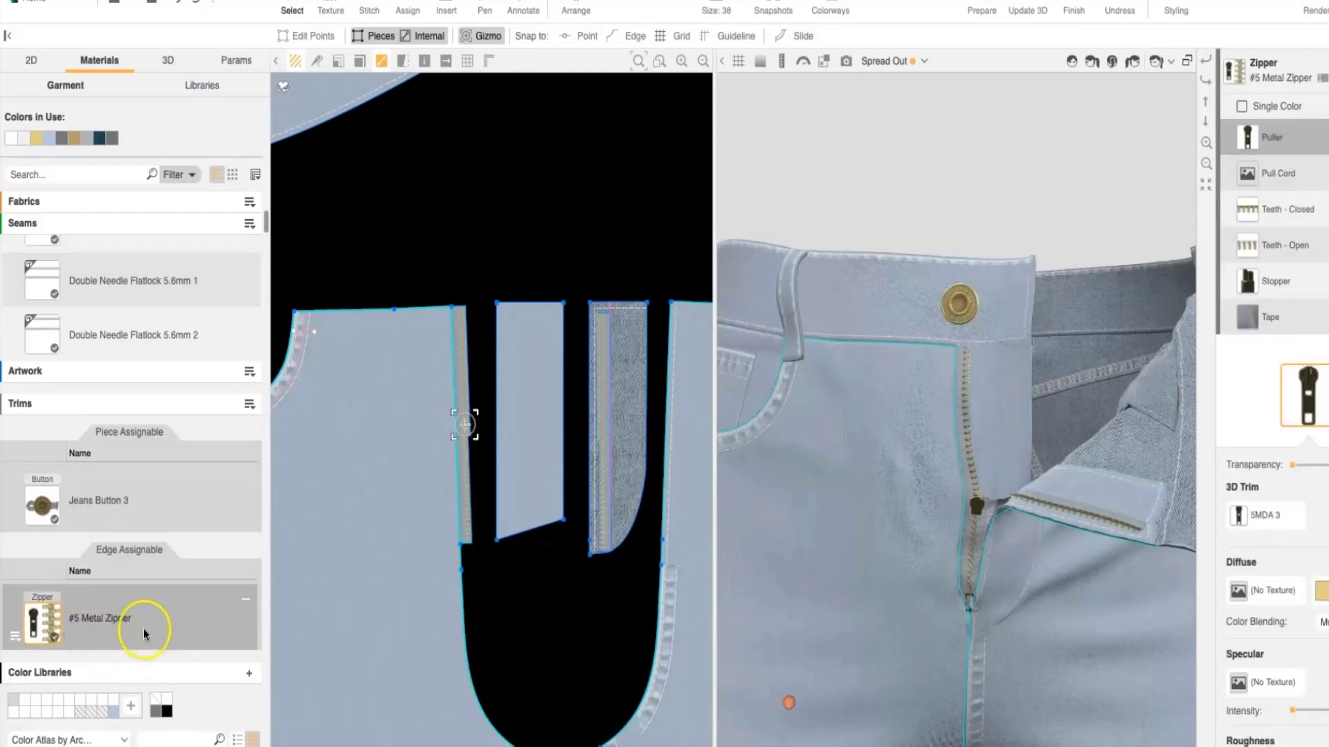
click(1262, 520)
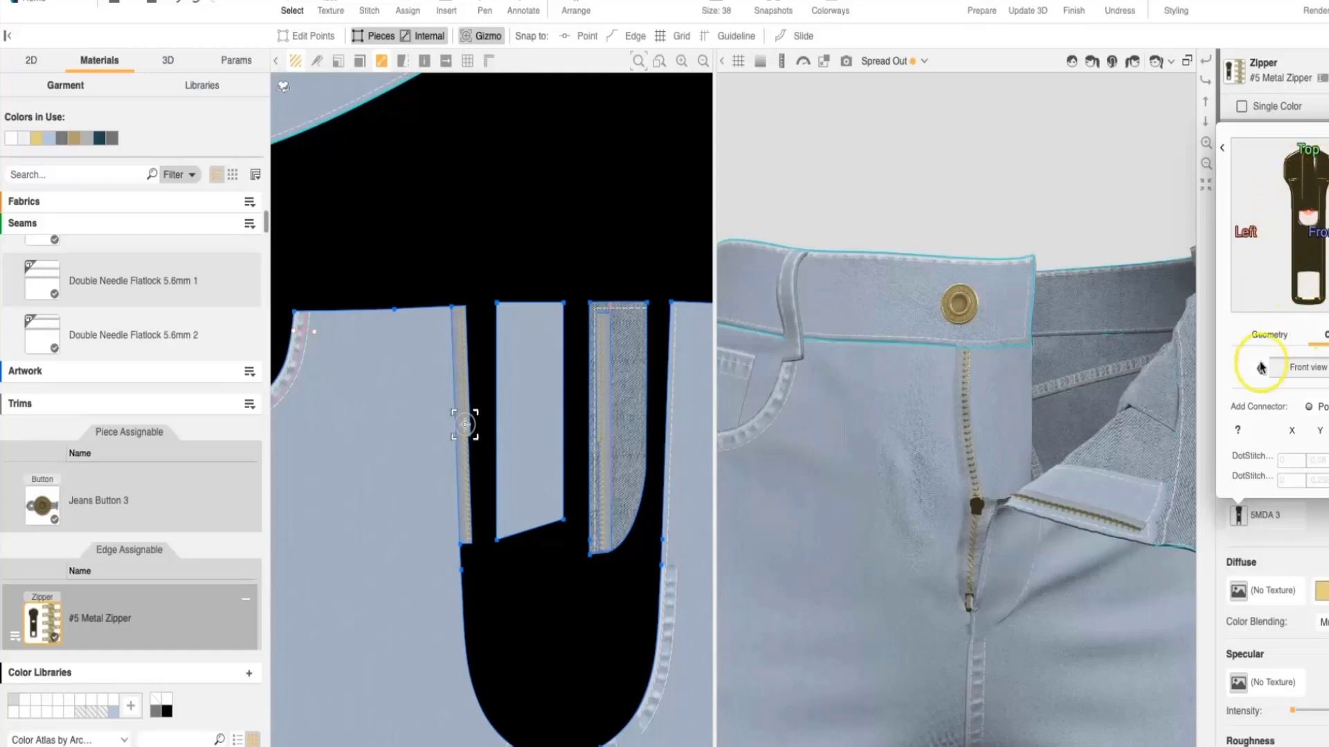
click(1267, 335)
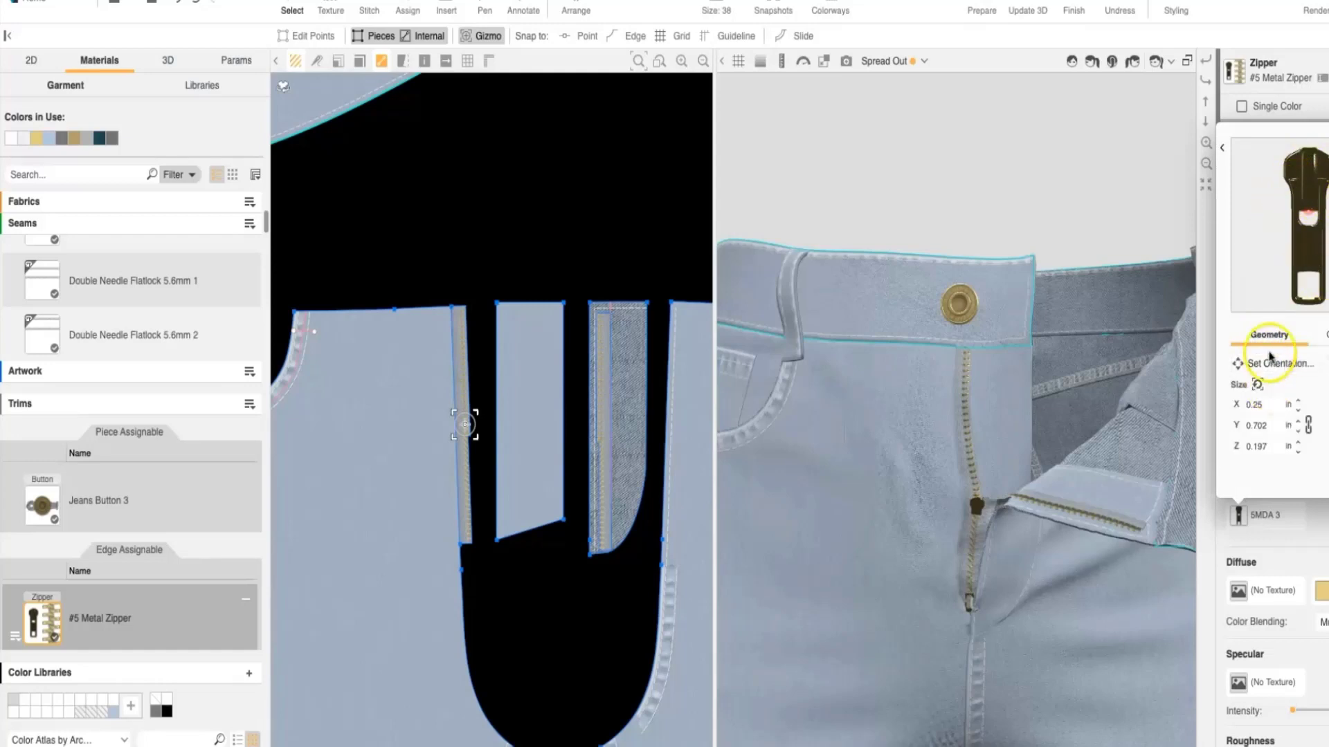
click(1274, 363)
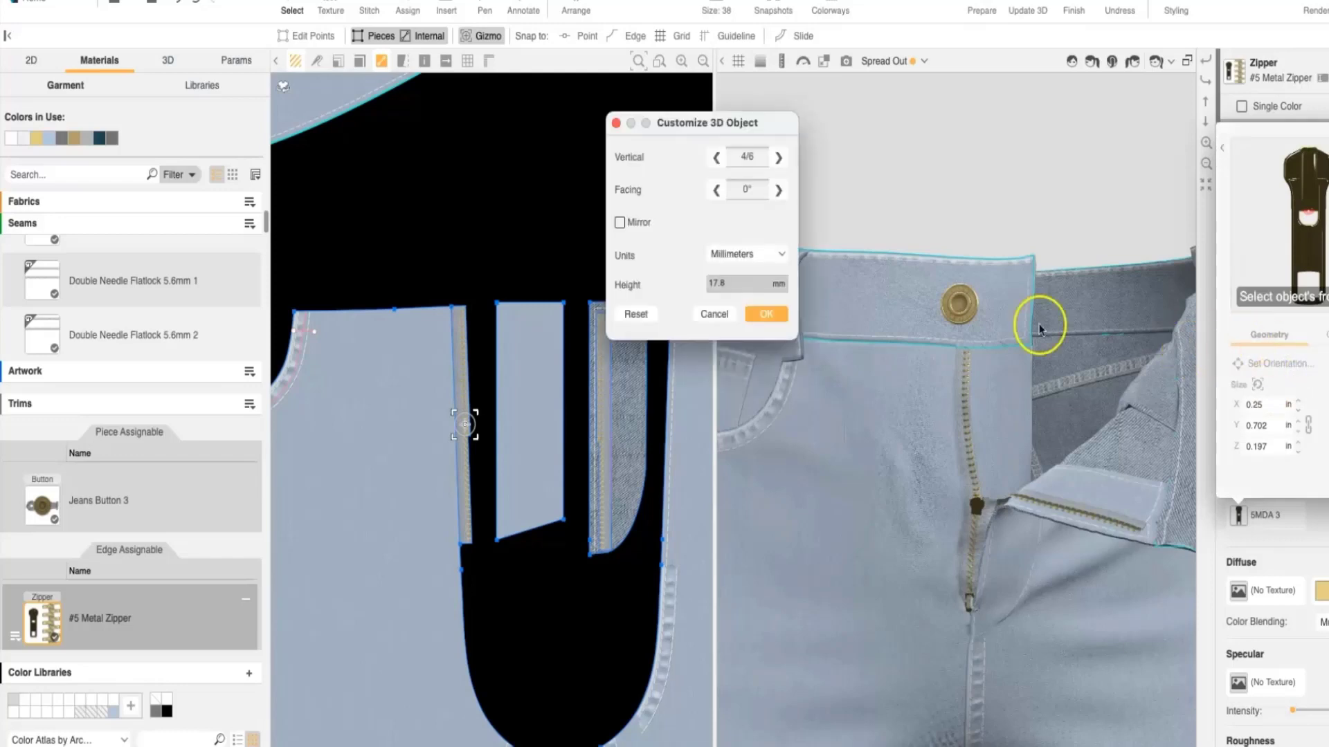
click(775, 191)
click(774, 189)
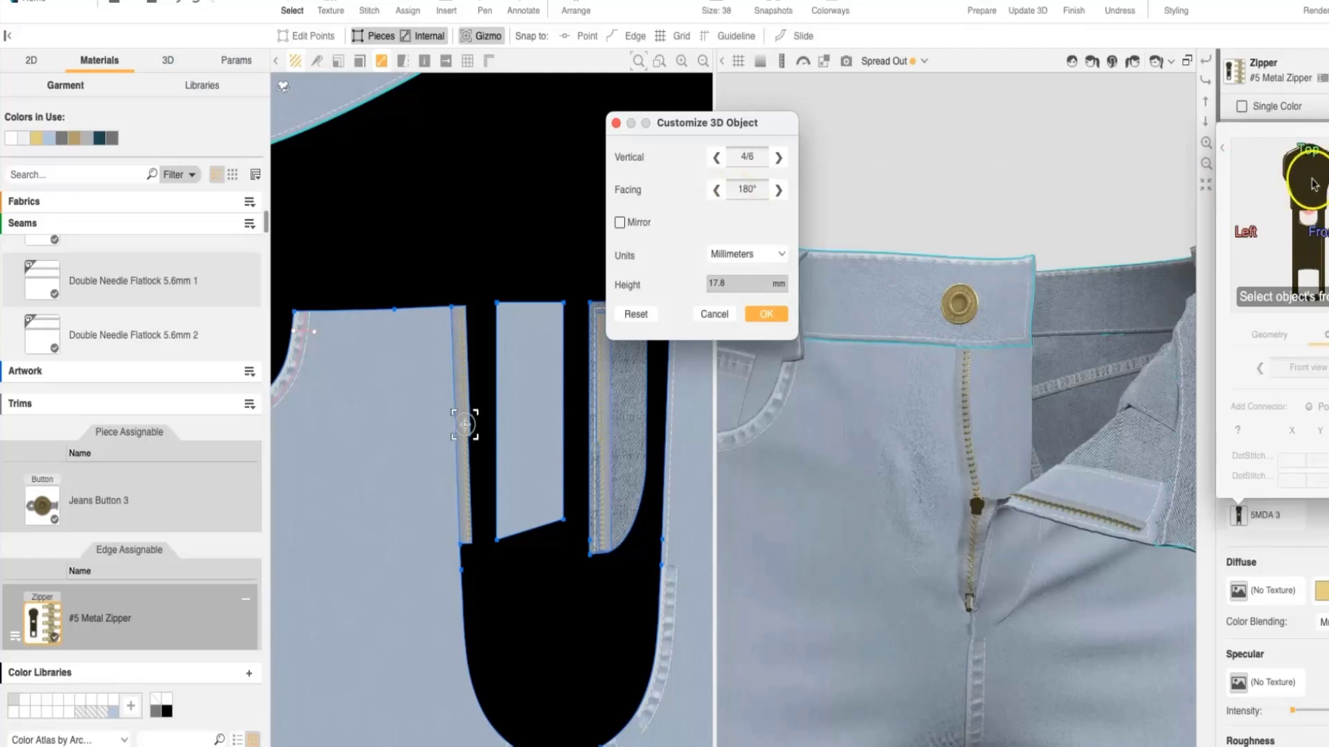
click(766, 316)
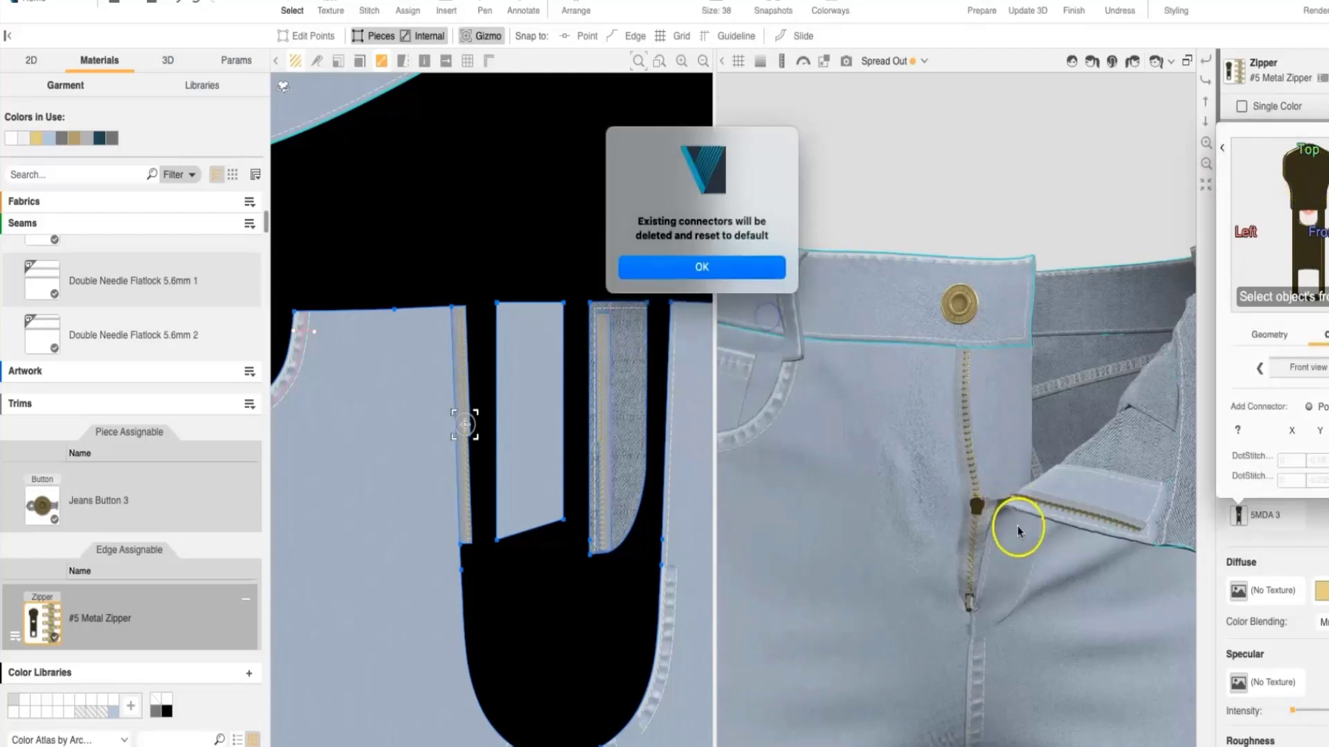
click(730, 275)
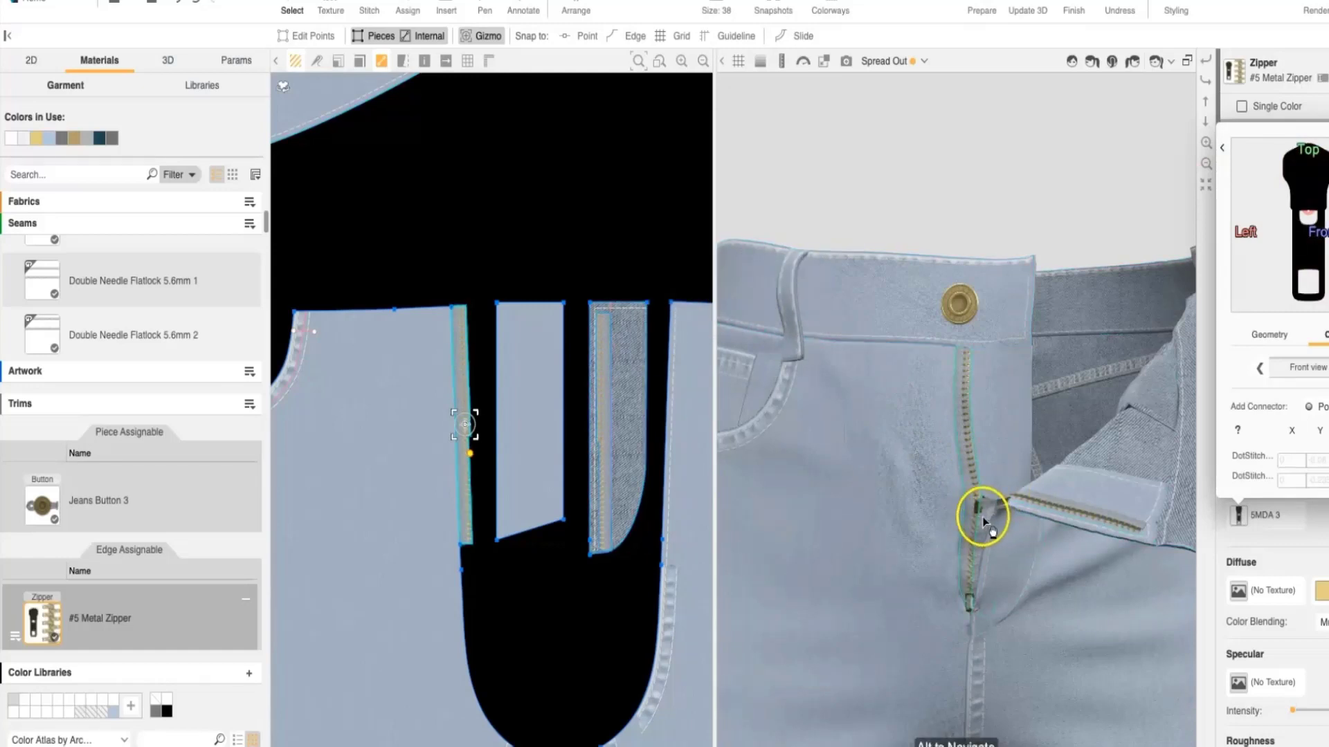
- Dress the garment to apply the puller's new orientation and inspect the open fly on the 3D jeans
click(1027, 8)
click(1028, 5)
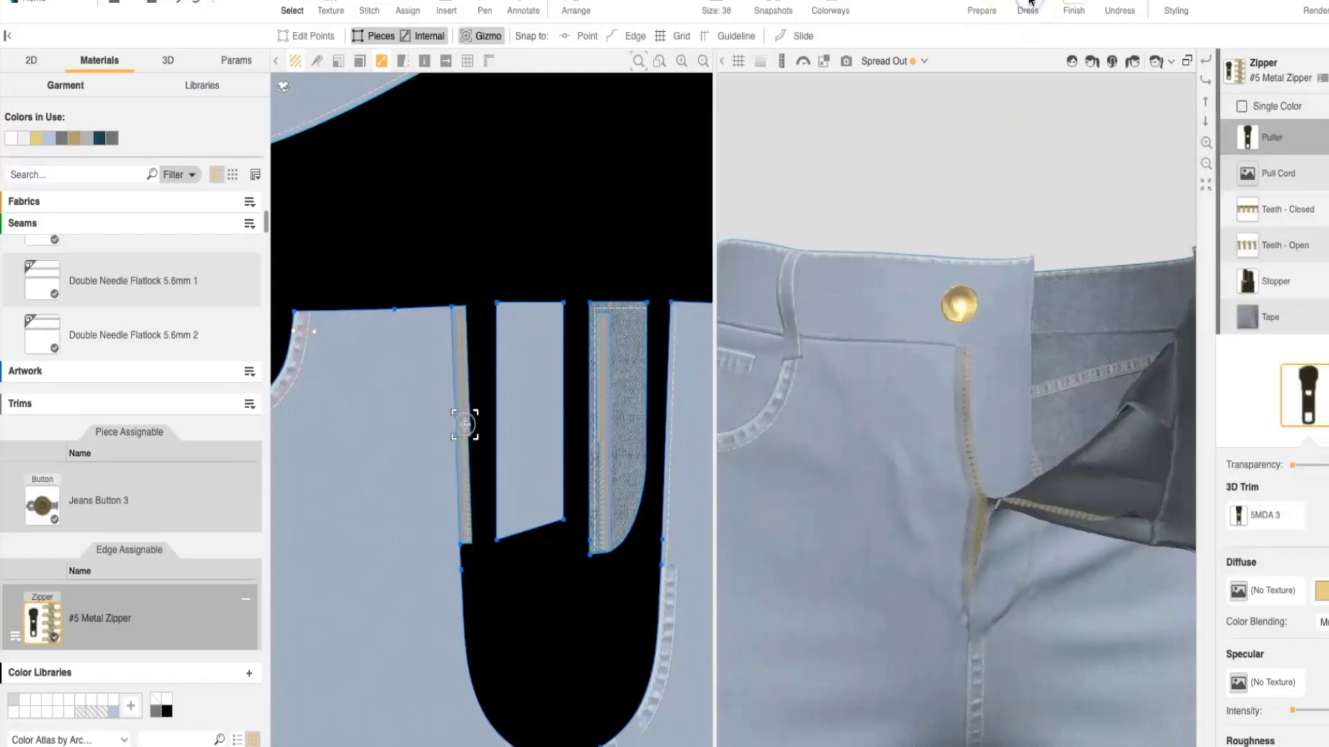
click(1038, 6)
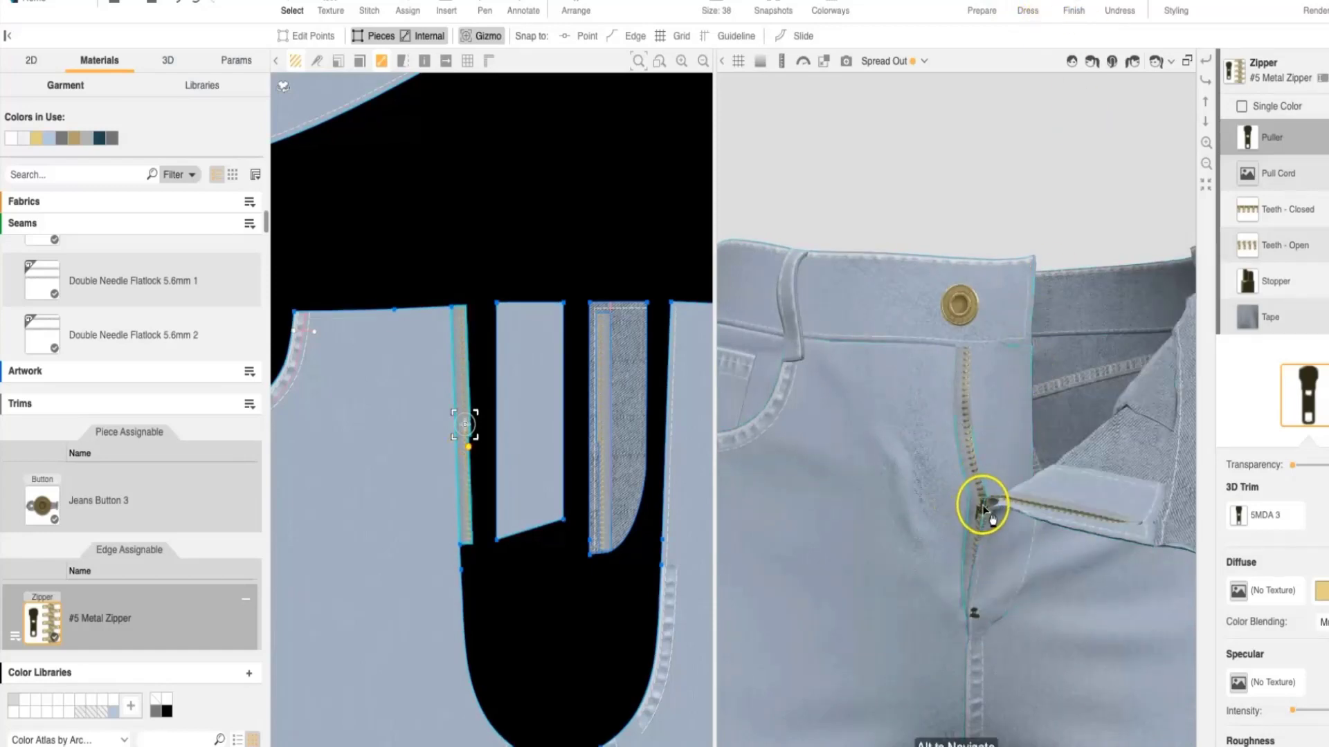
click(542, 524)
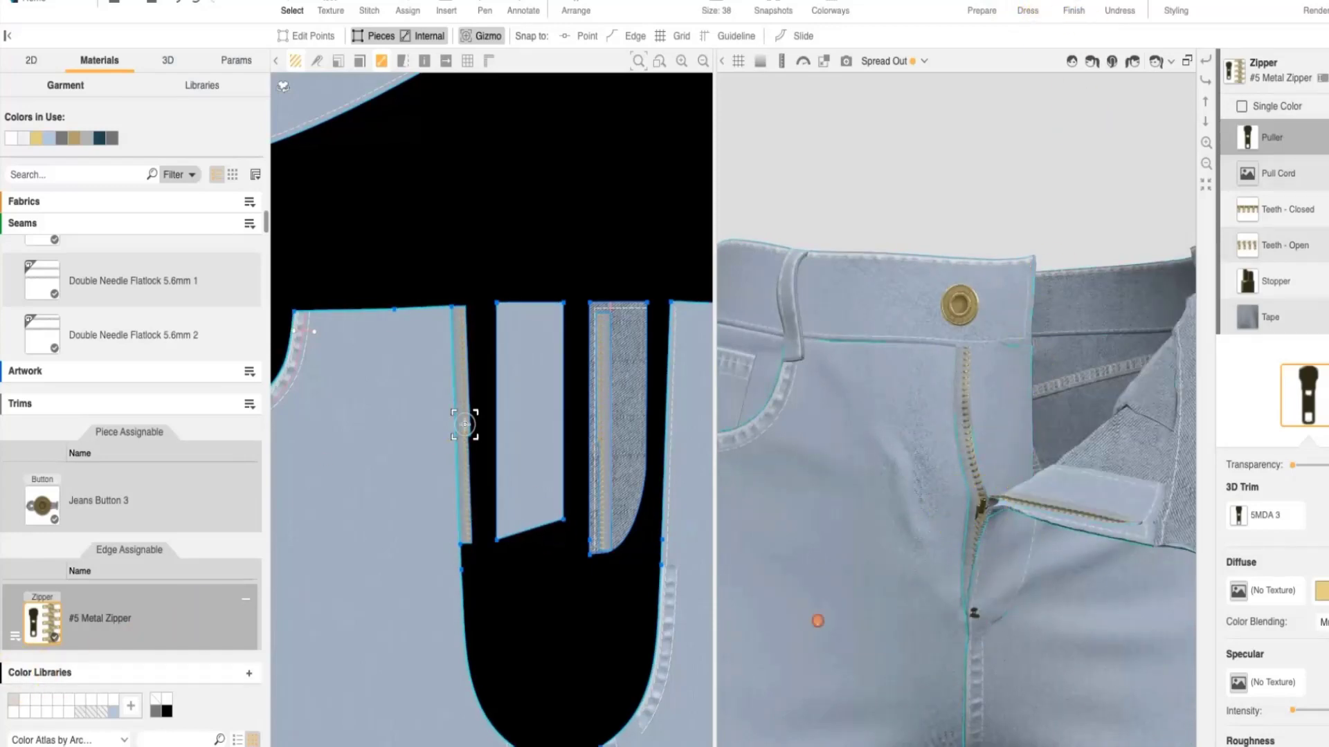
click(1070, 490)
scroll(865, 484, down, 3)
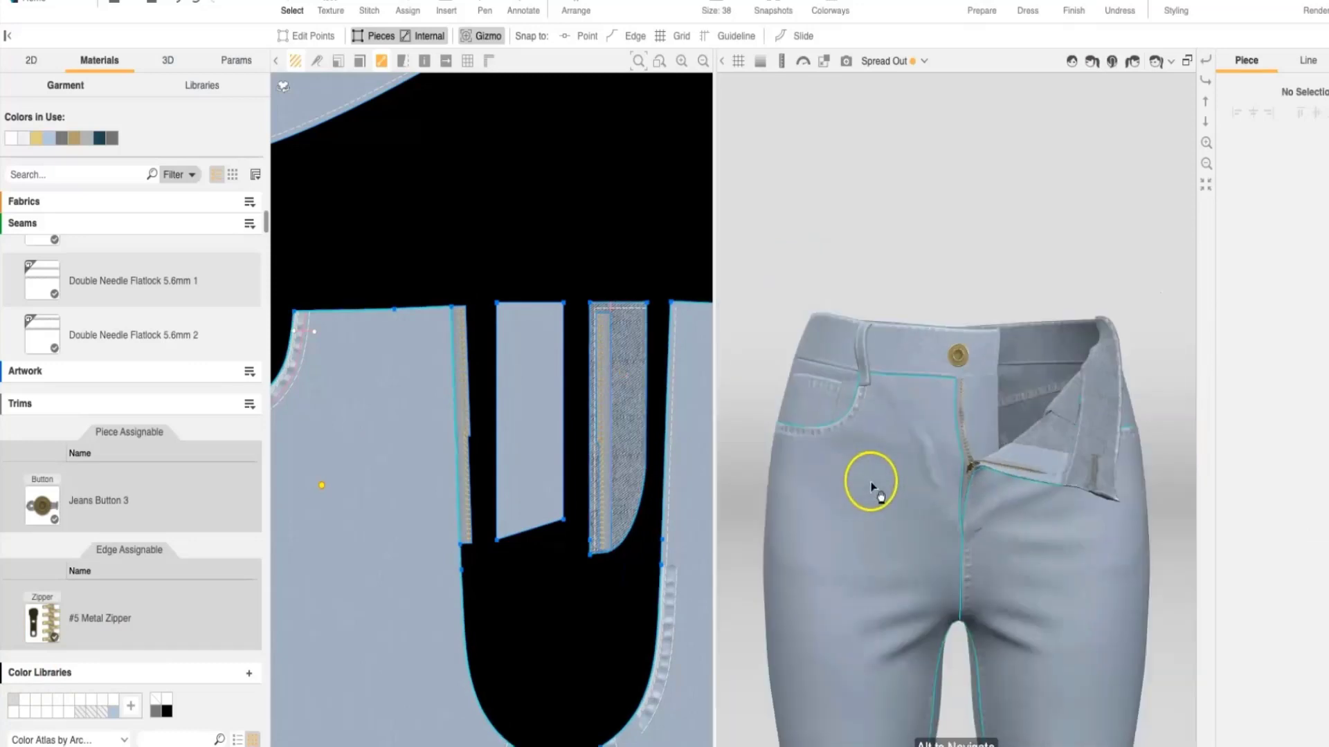
drag(1091, 467, 1044, 463)
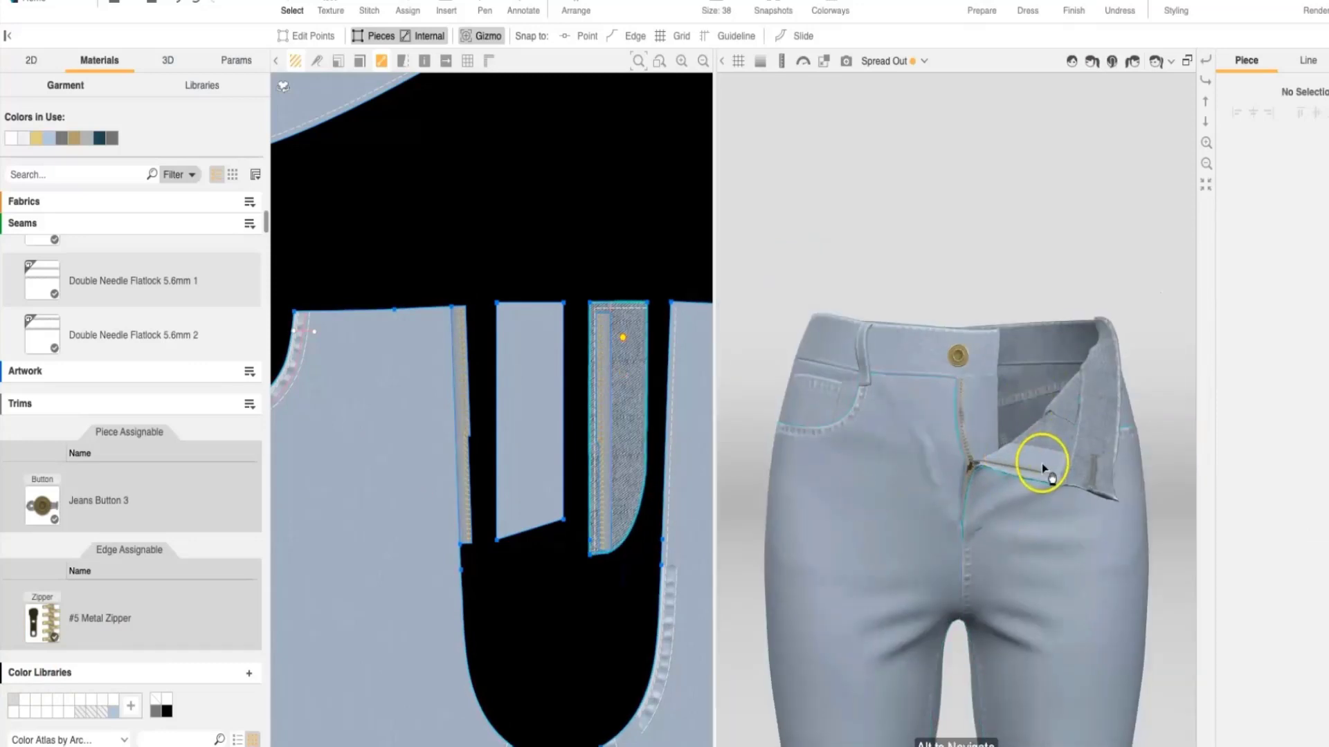
- Delete all 3D styling points holding the jeans' front open
click(1176, 10)
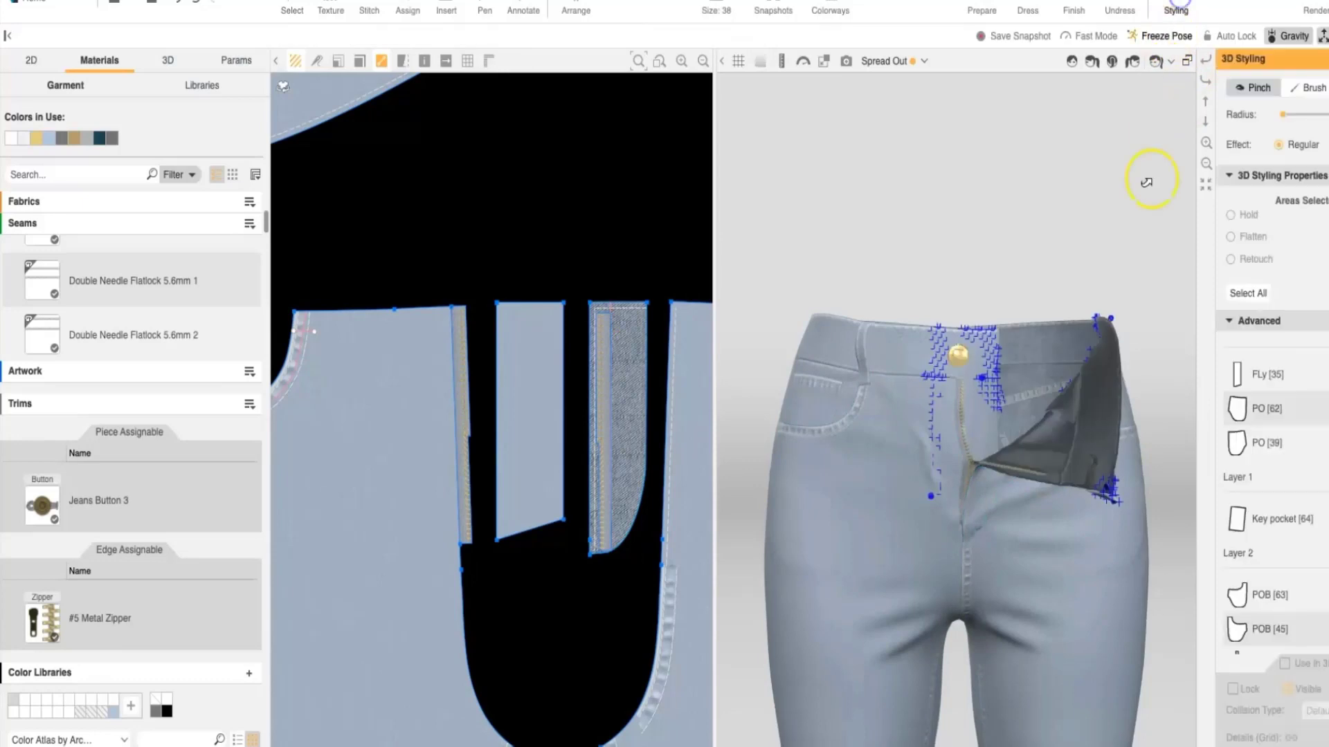
click(1247, 293)
key(Delete)
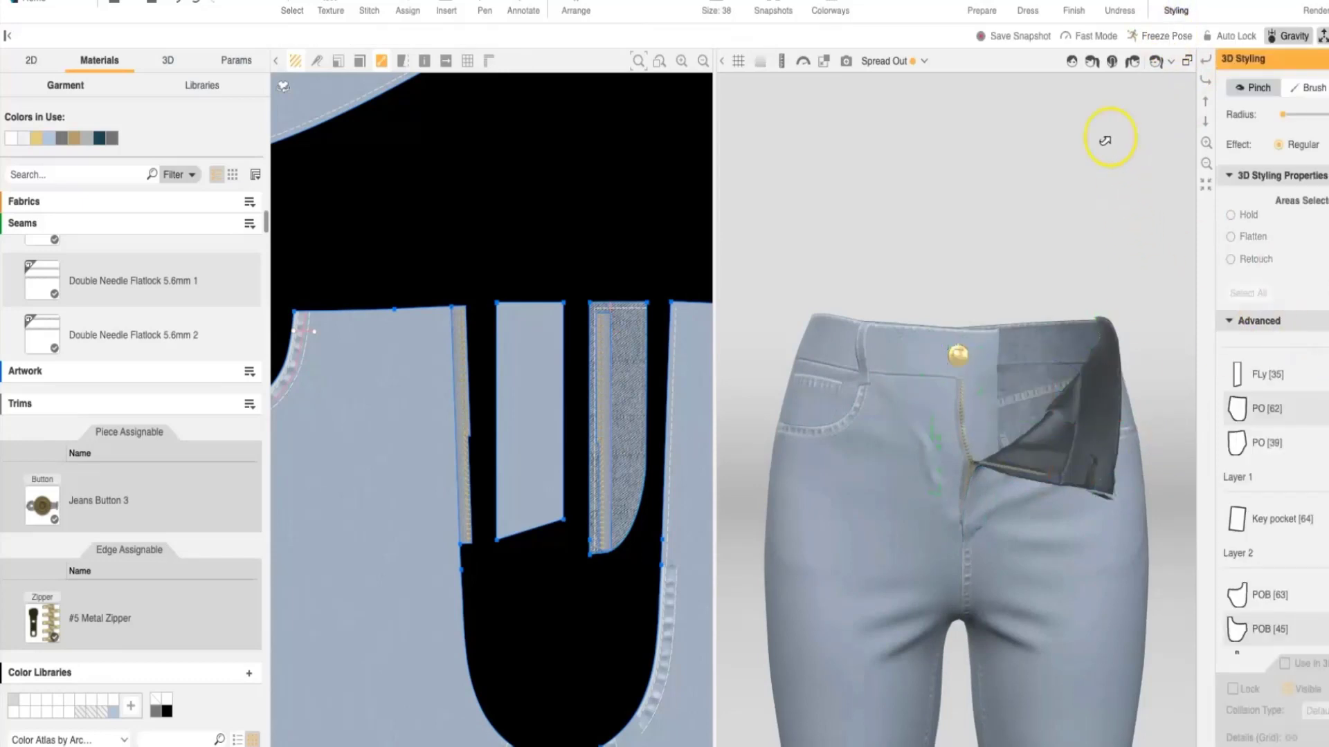
- Zip the fly's zipper fully closed up to the waistband, then dress and finish the 3D garment
click(459, 362)
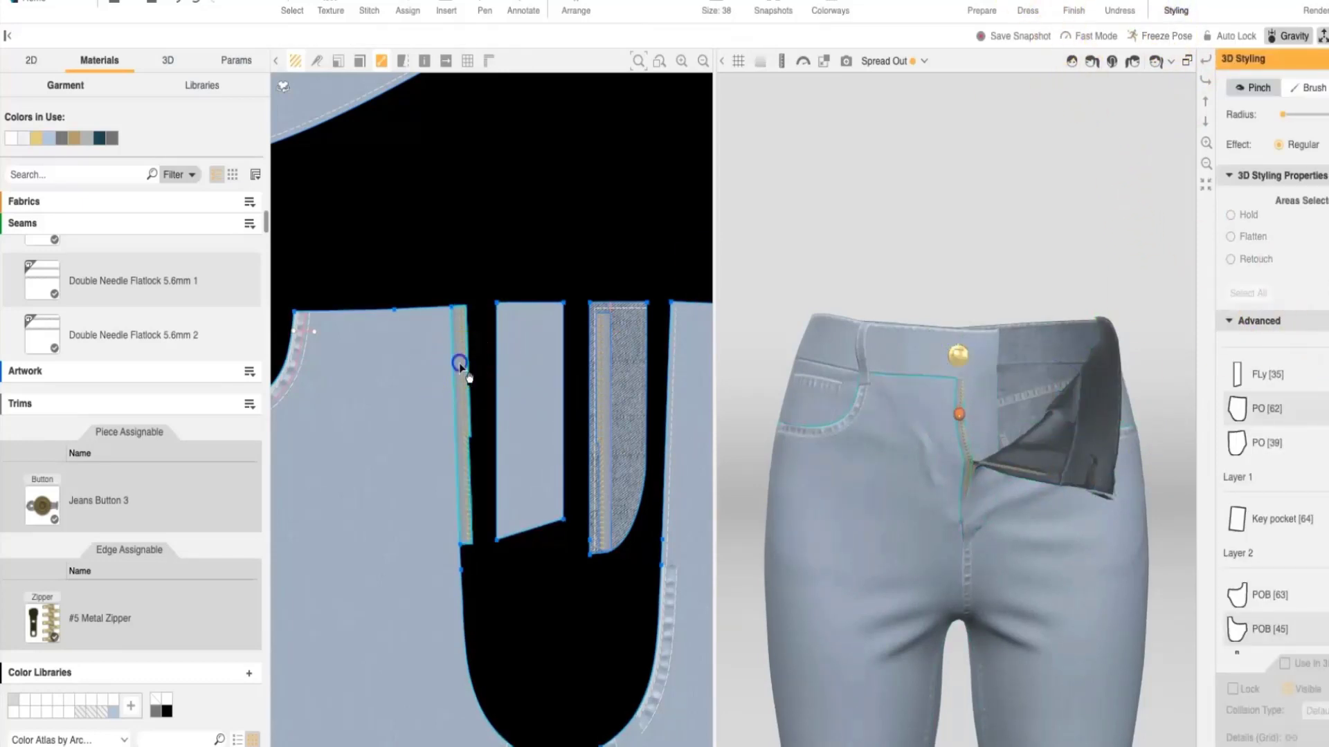
drag(1292, 228, 1322, 229)
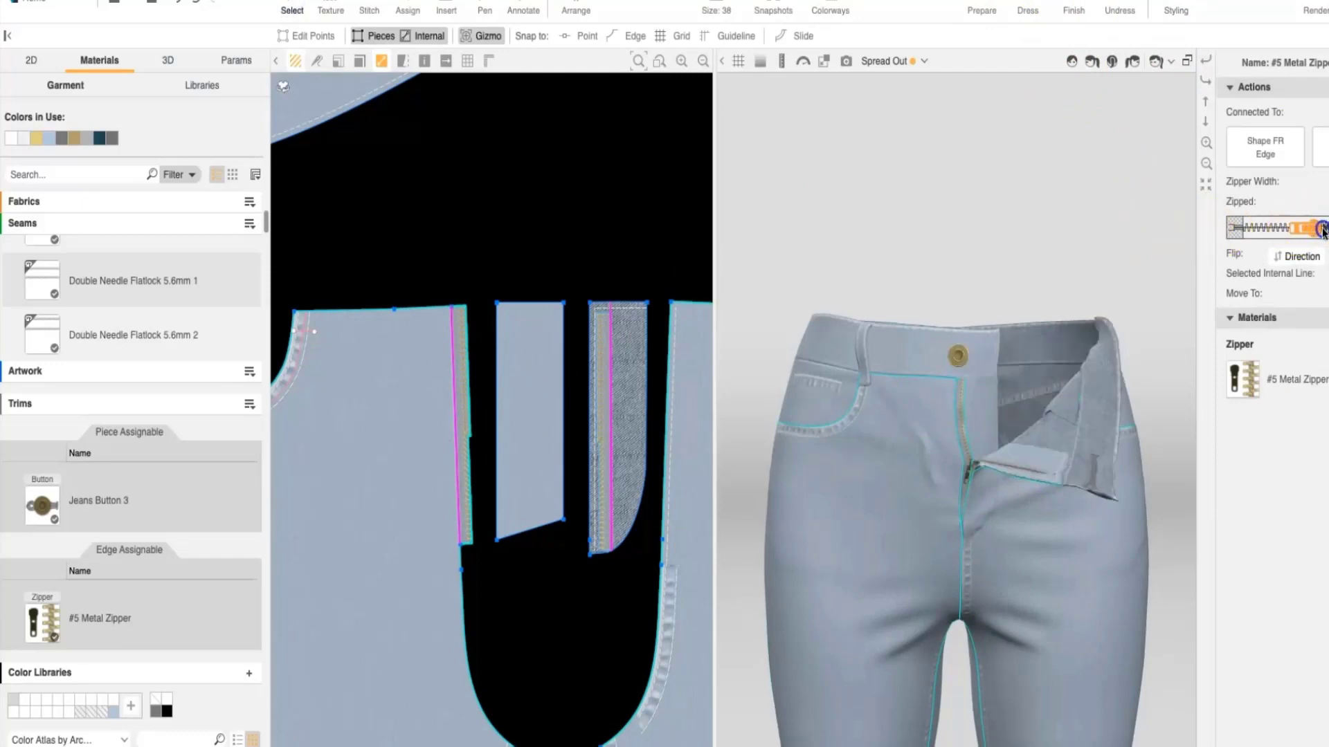
click(1027, 8)
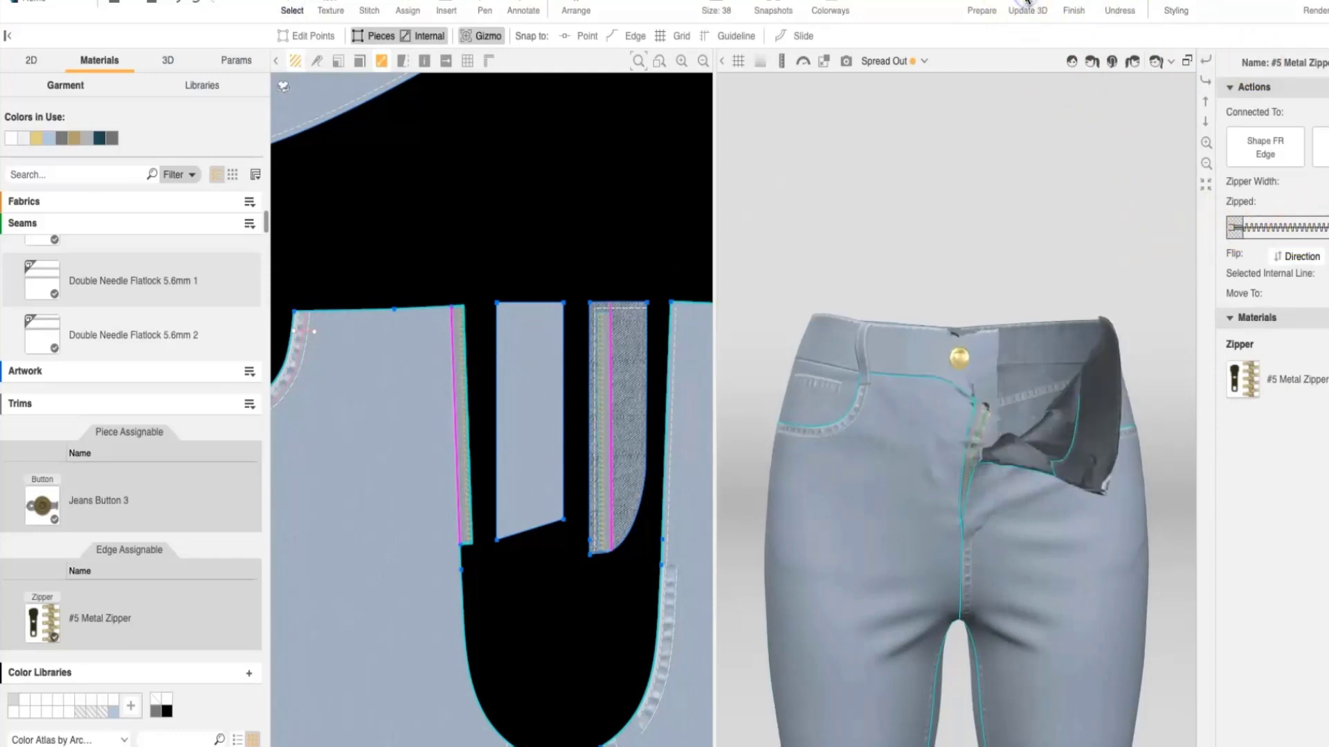
click(1073, 8)
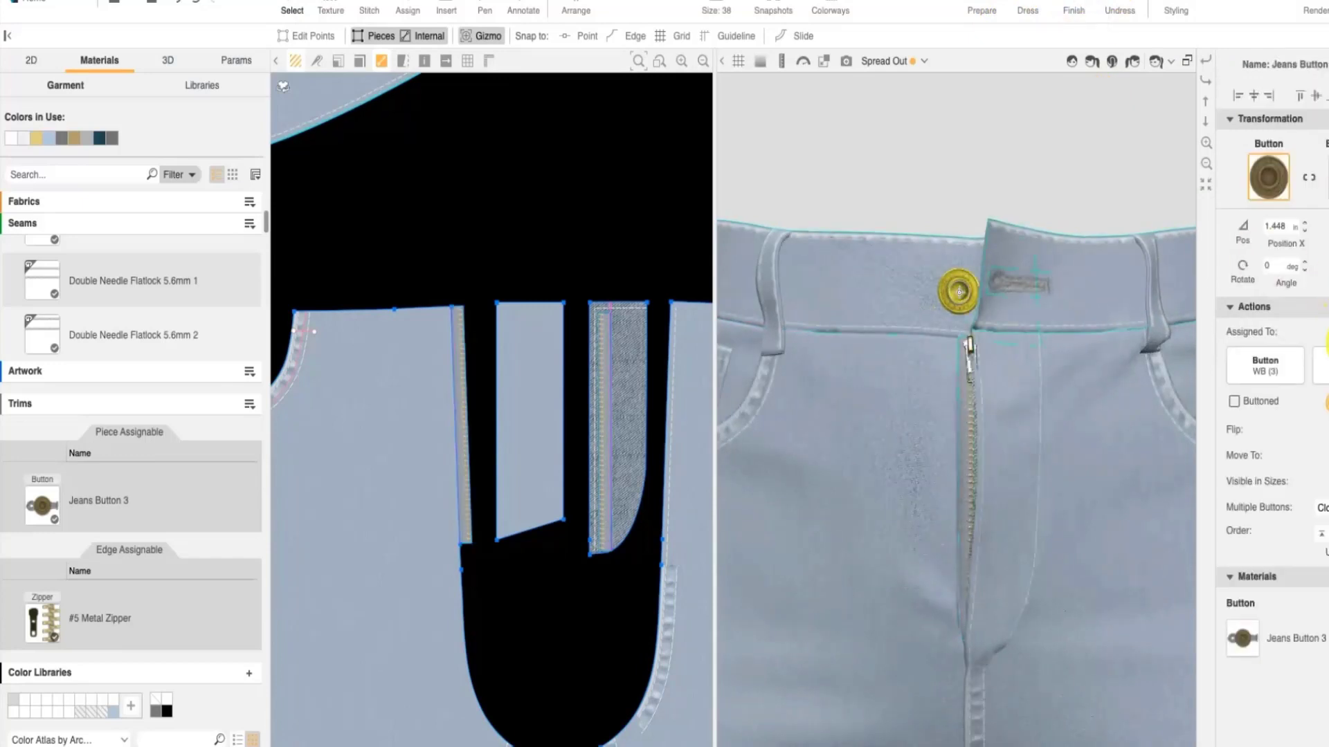
- Button the waistband's Jeans Button 3 and dress the garment to close the front
click(1109, 8)
click(1028, 9)
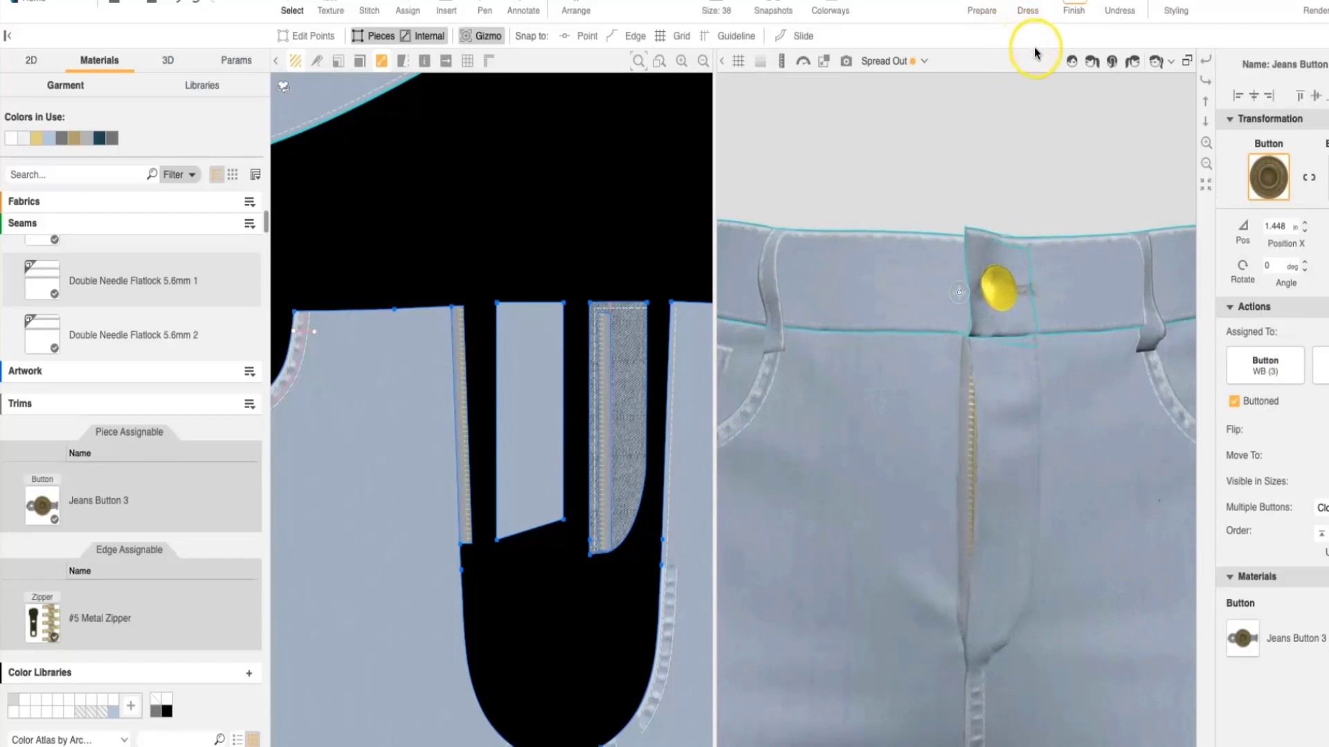
click(990, 424)
- Pinch the waistband overlap beside the button in 3D Styling and pull it across the centre front to neaten the closure
click(1177, 10)
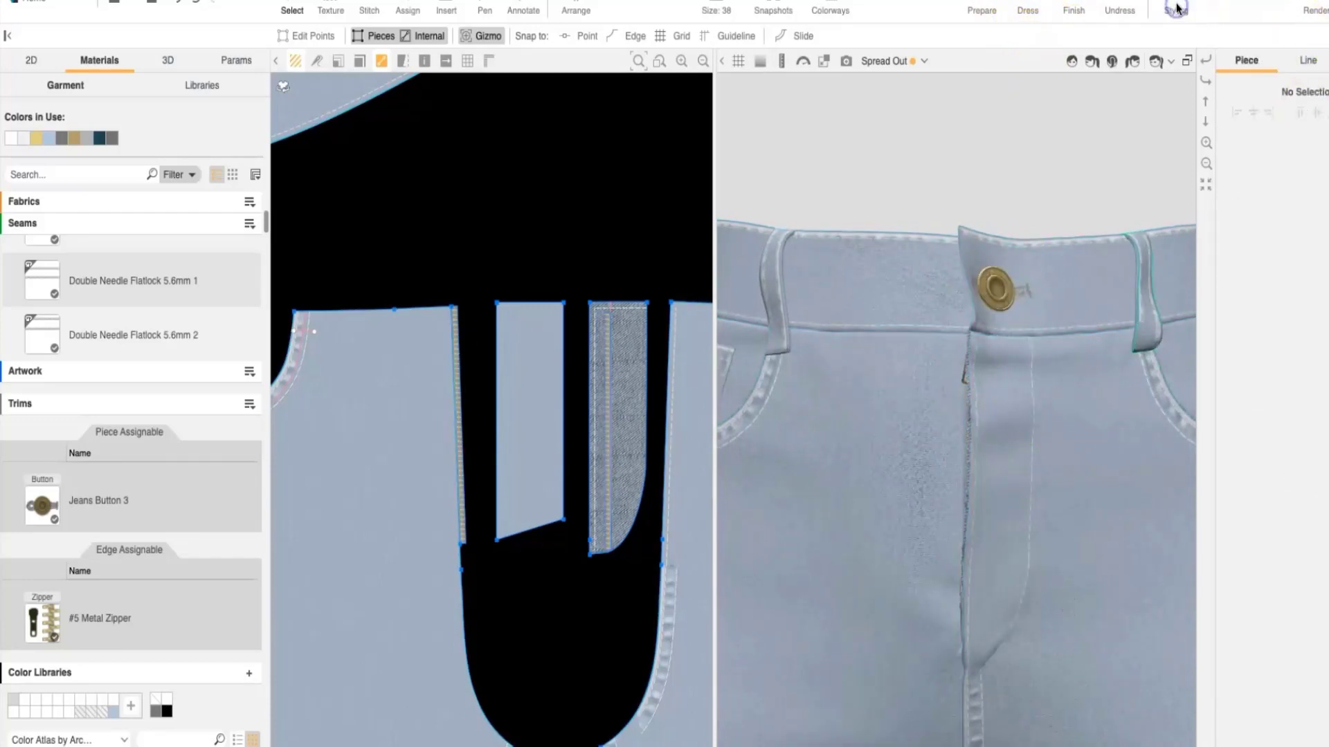
click(975, 323)
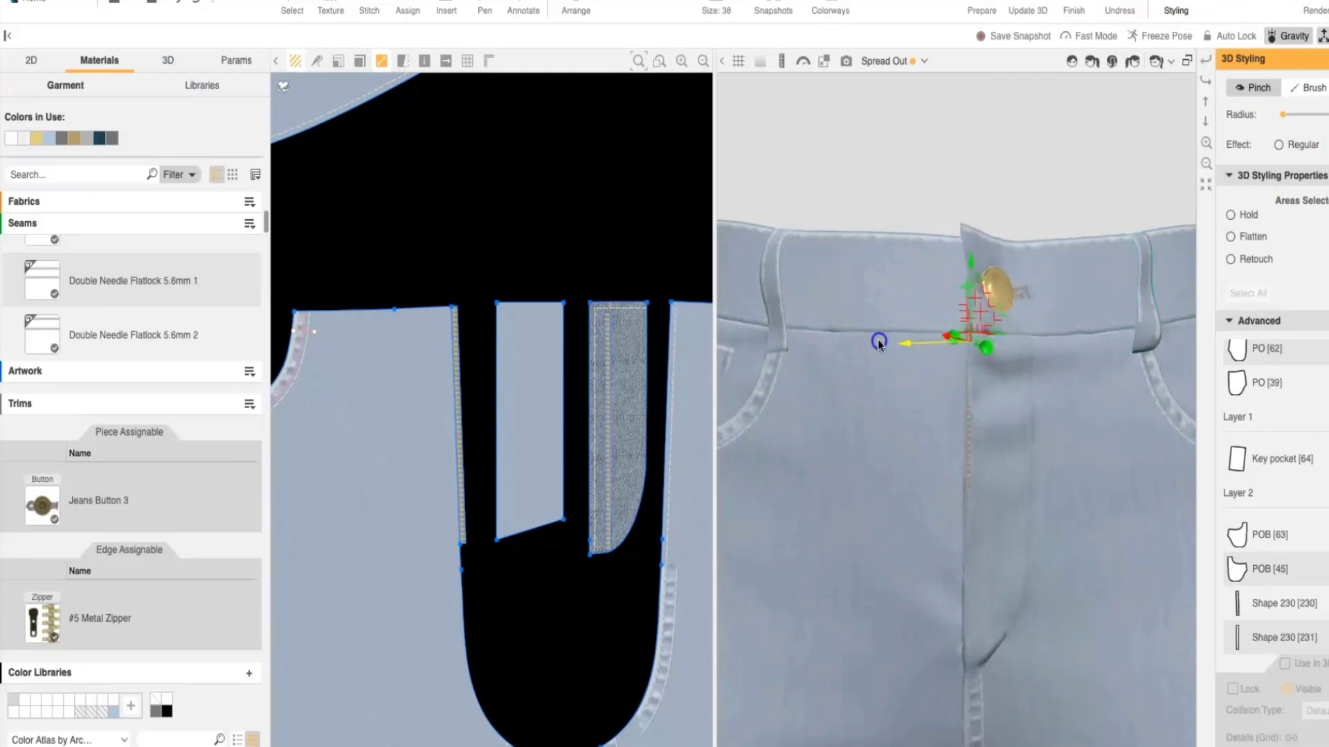
drag(879, 342, 872, 339)
drag(968, 297, 975, 298)
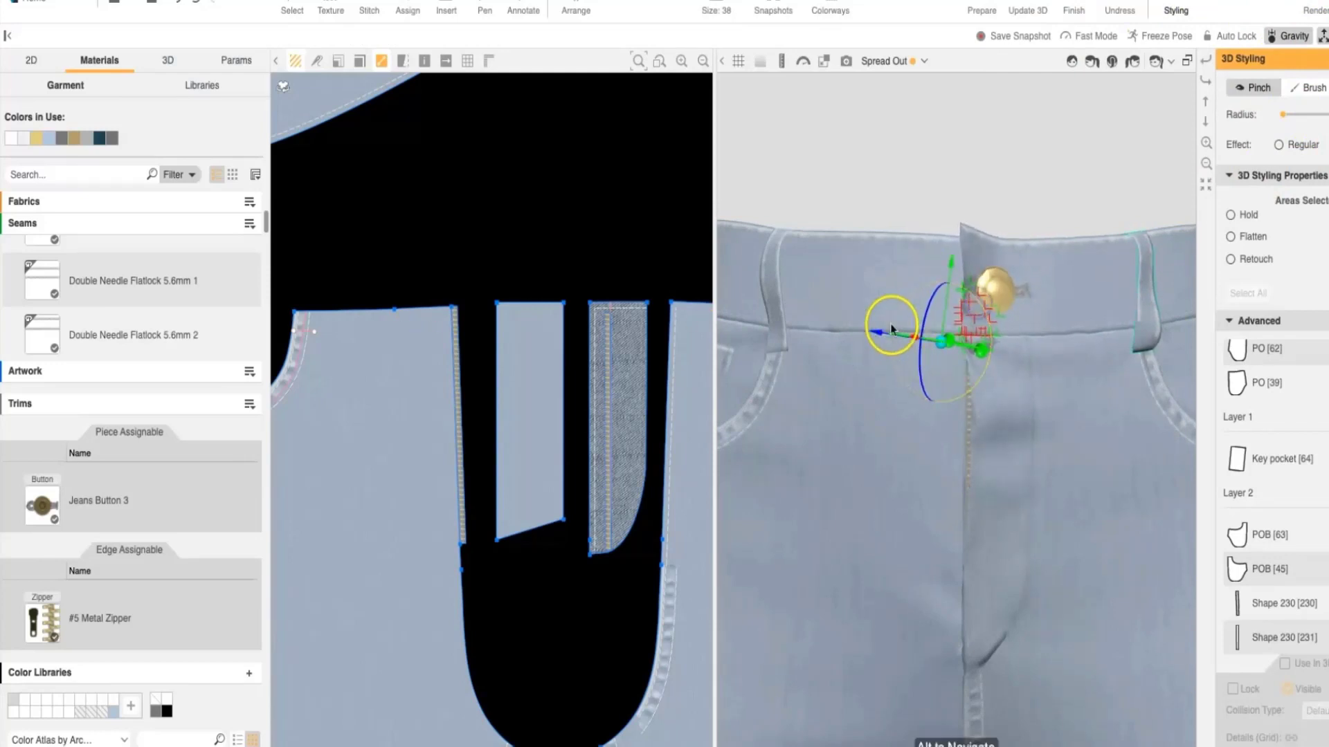
click(475, 184)
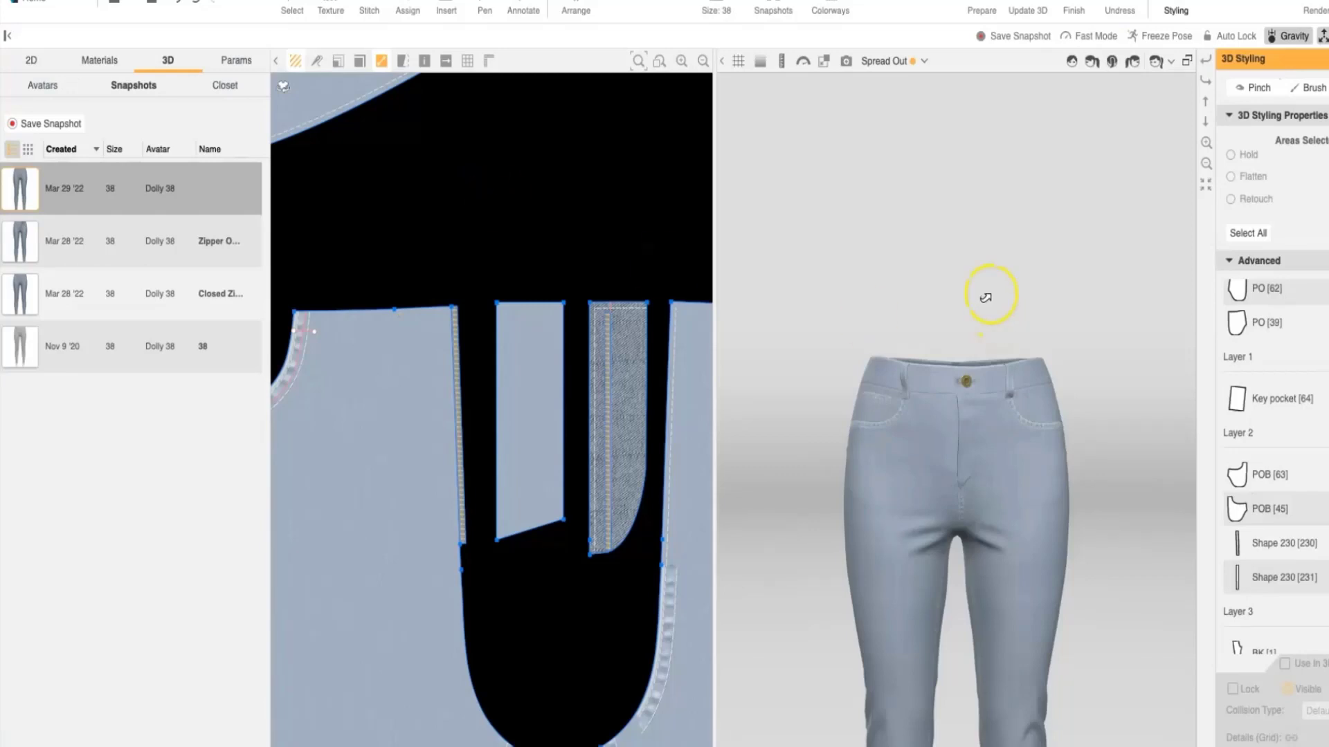
- Save the closed jeans front as a snapshot named "Closed Snapshot"
scroll(991, 316, up, 3)
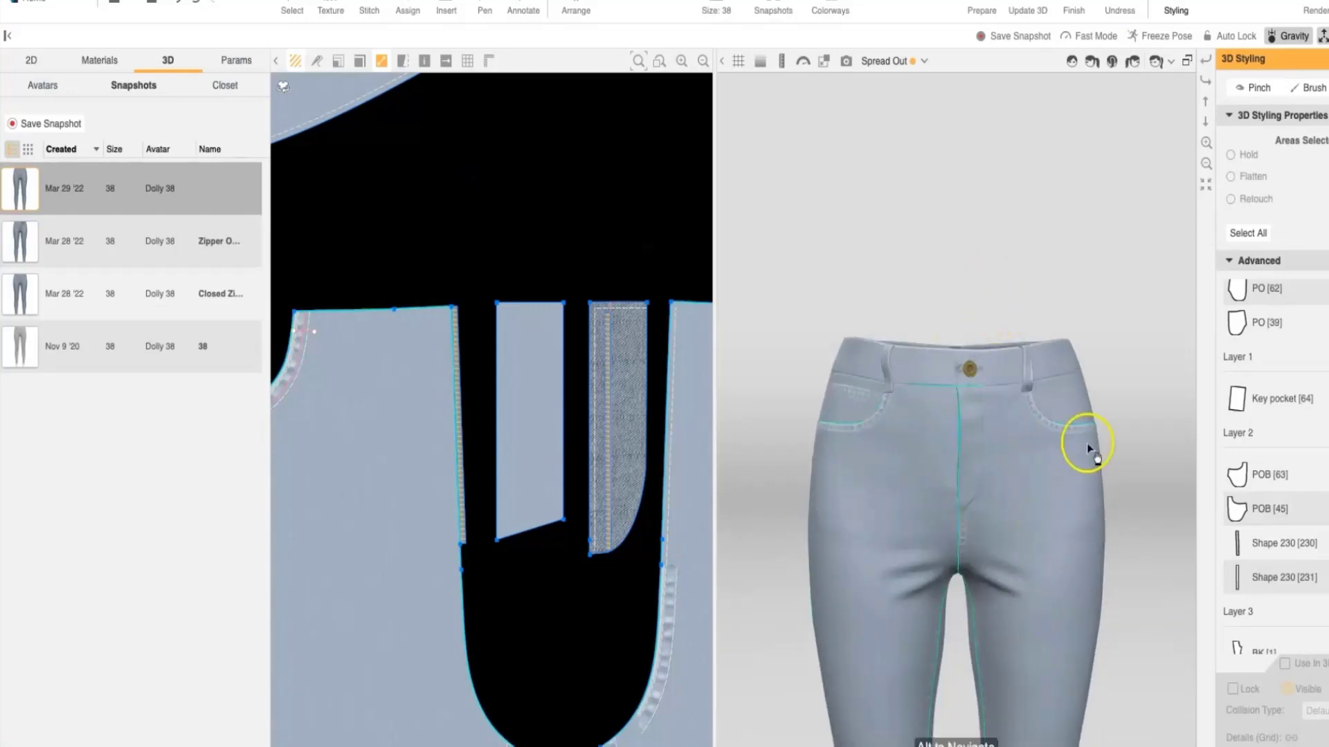
click(61, 122)
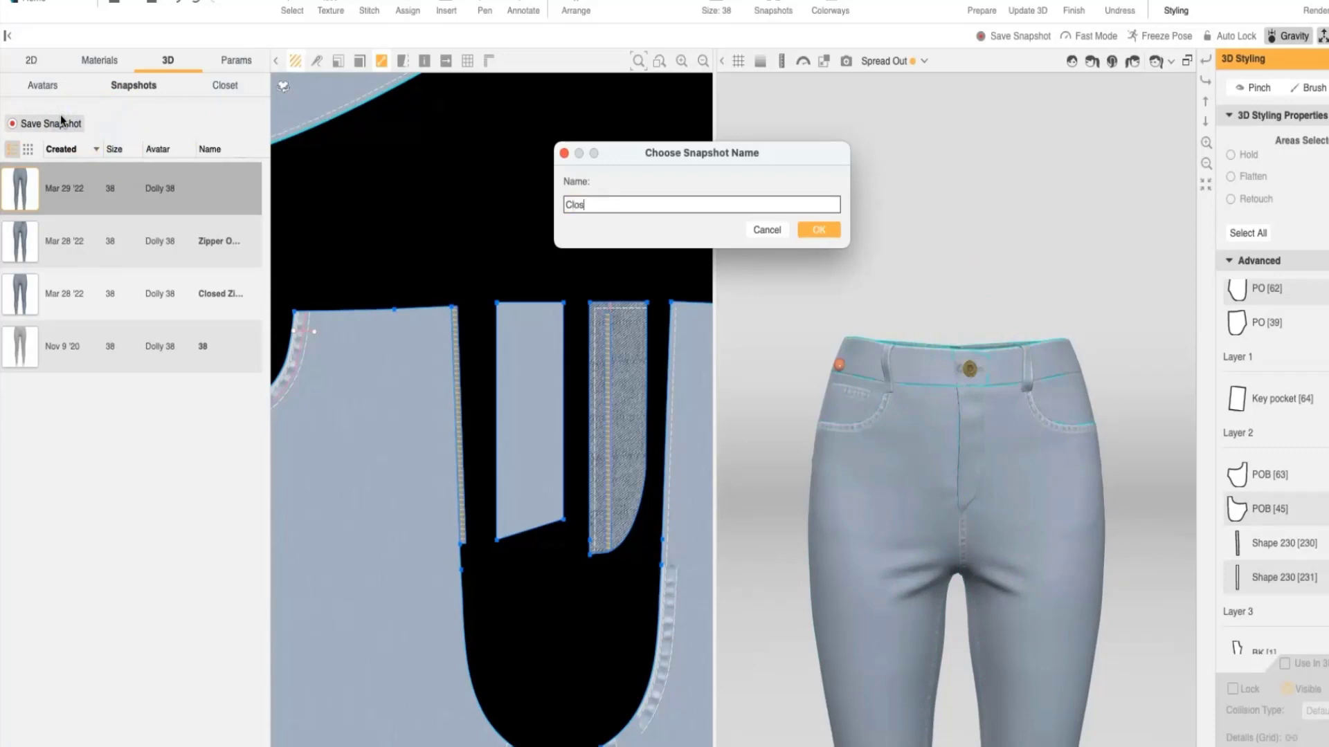
text(Closed Snapshot)
click(816, 229)
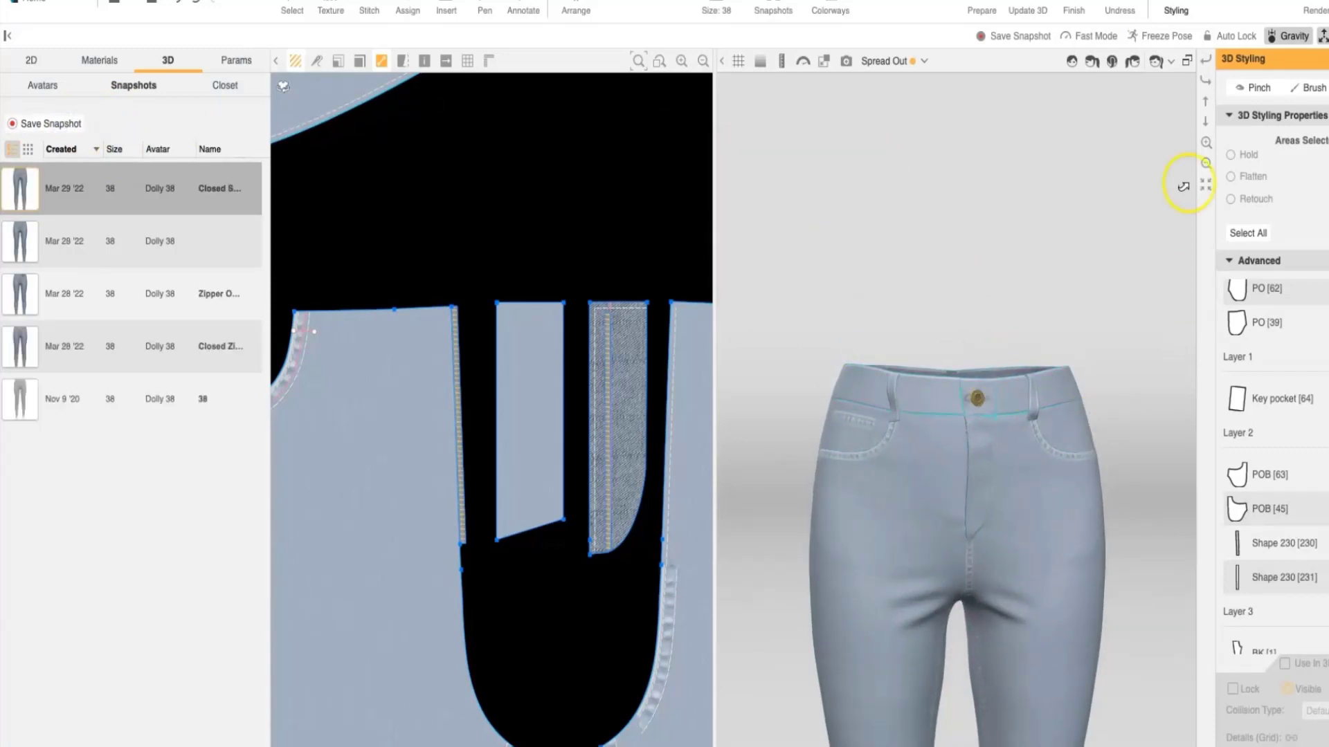
- Unbutton the waistband's Jeans Button 3 and unzip the fly's #5 Metal Zipper to about halfway
click(1072, 62)
scroll(969, 386, up, 3)
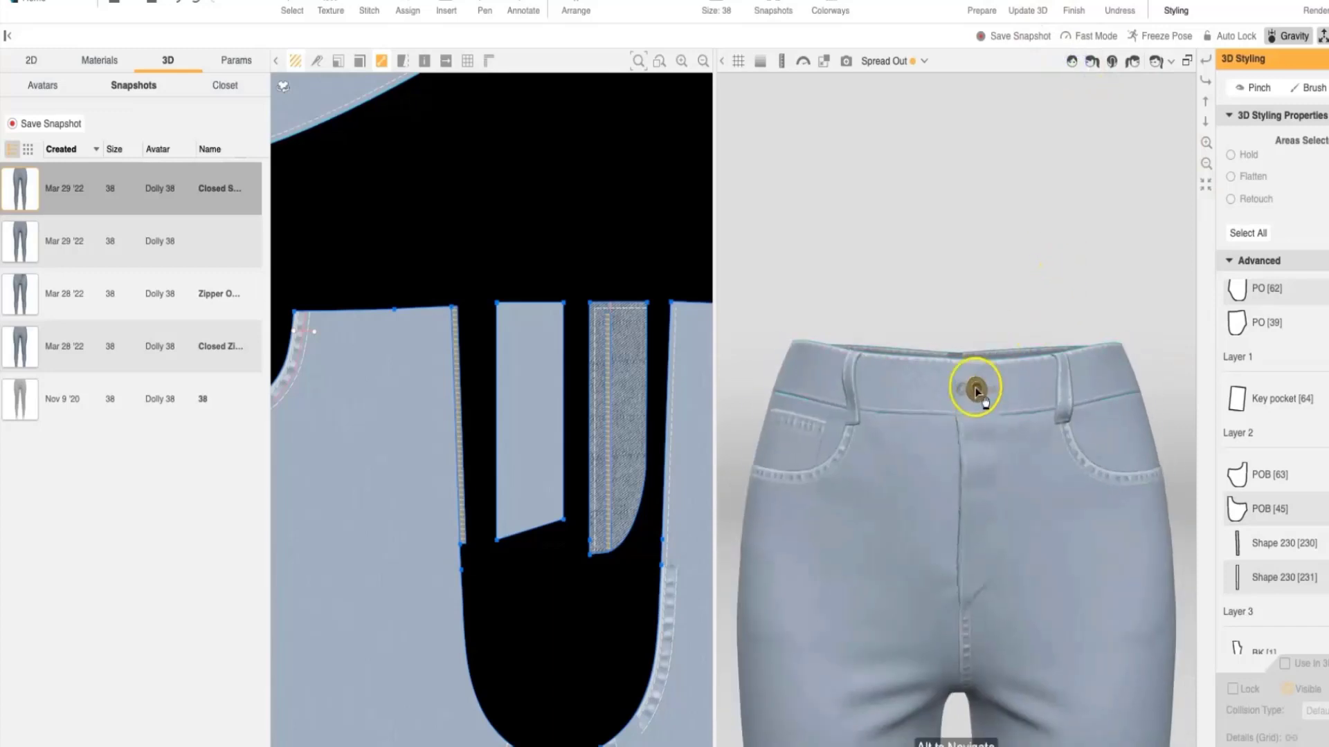
click(1169, 10)
click(978, 388)
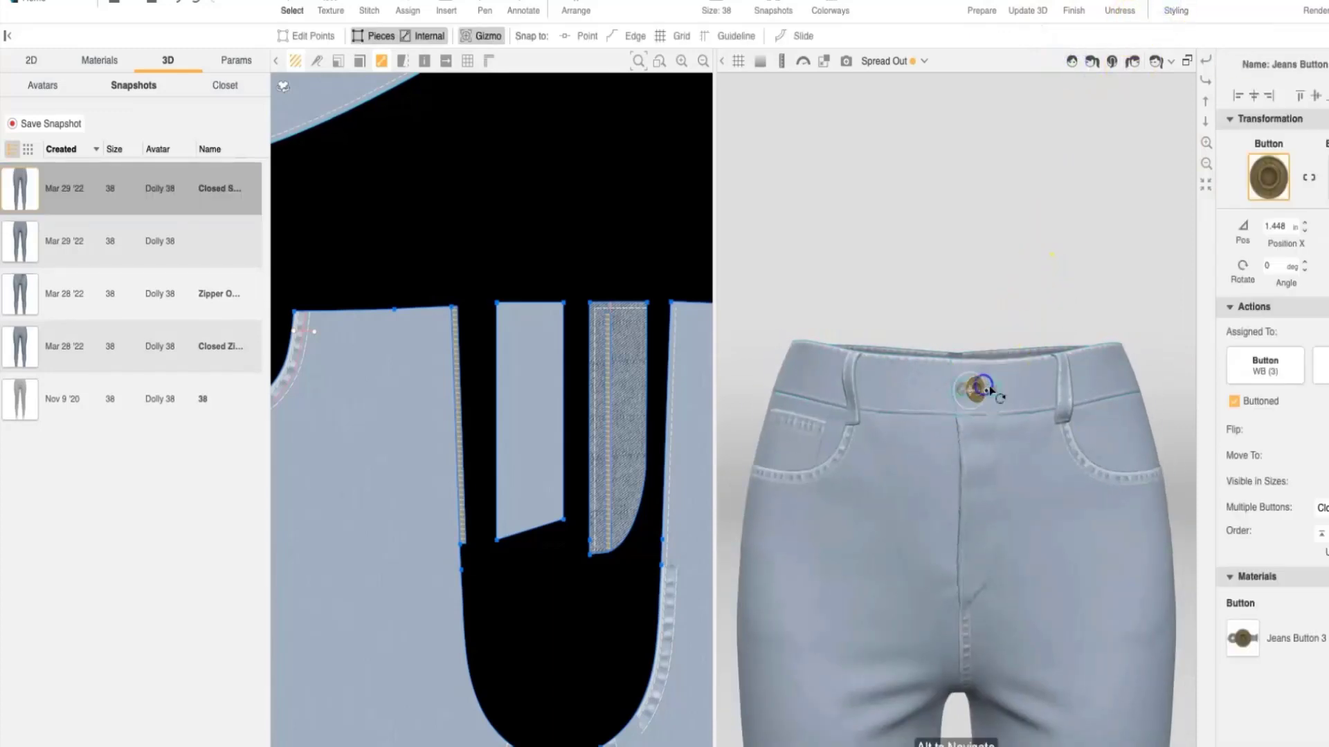
click(460, 361)
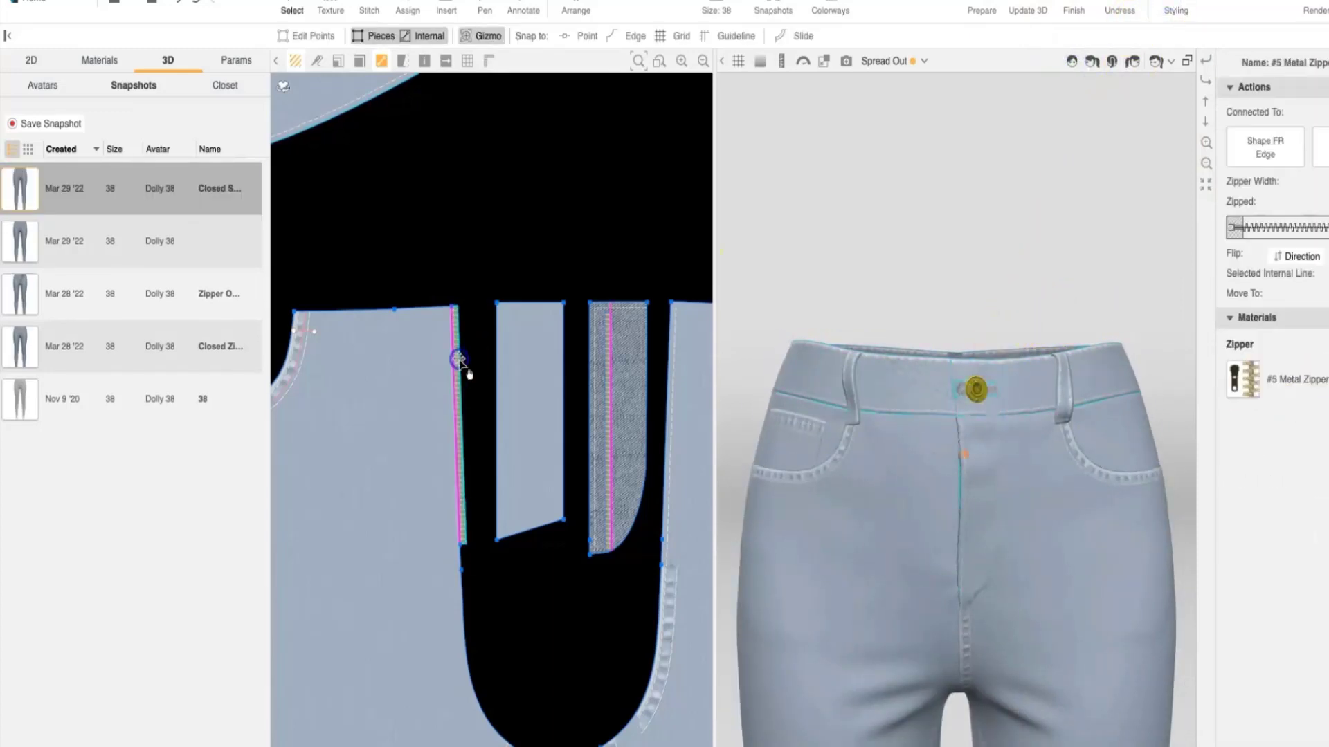
drag(1326, 229, 1296, 231)
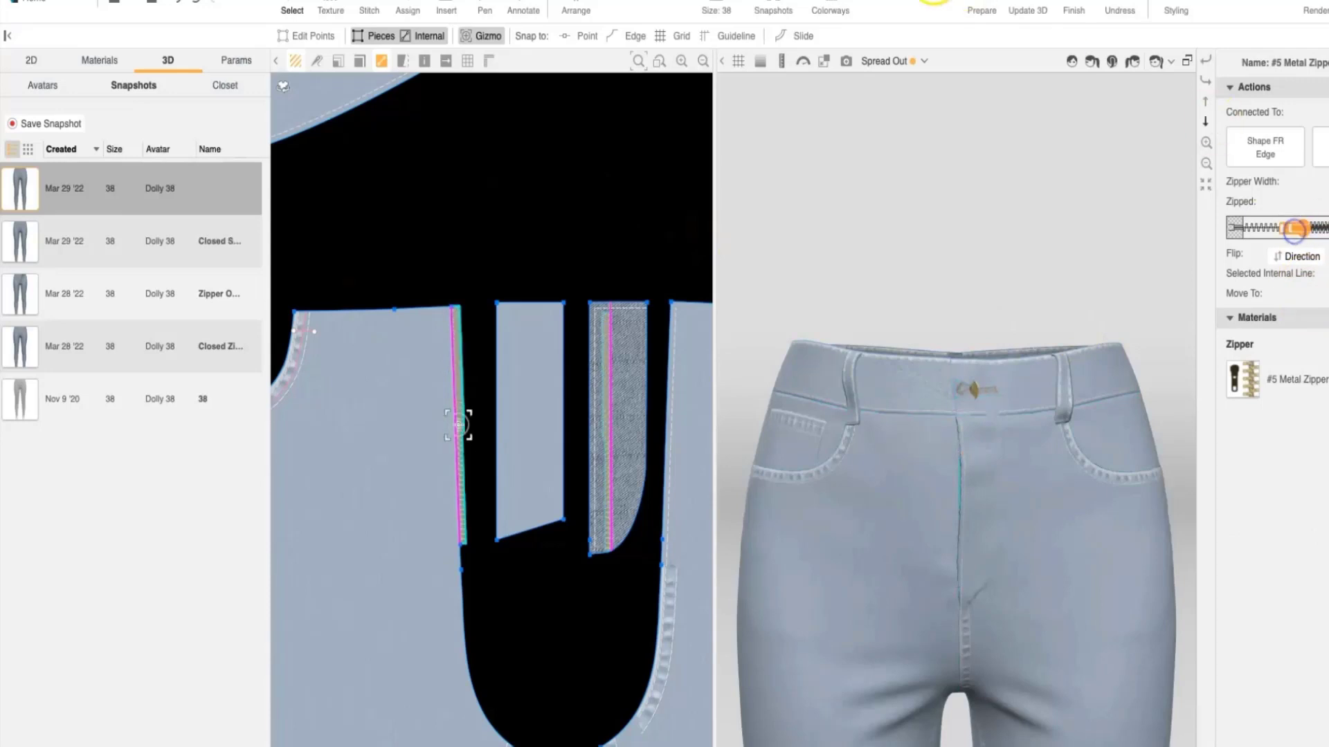
- Pinch the unfastened waistband end with the buttonhole in 3D Styling and pull it outward and down to fold the fly open
click(1175, 10)
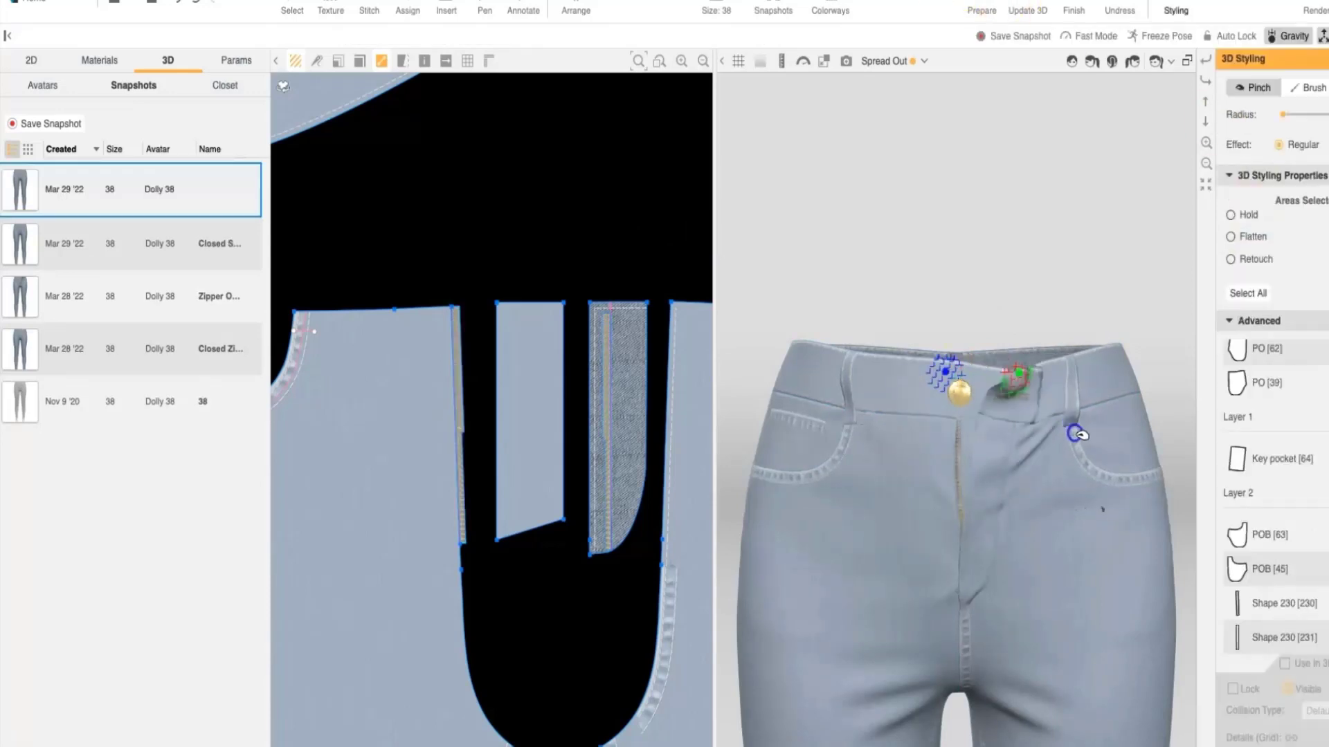
mouse_move(1077, 434)
mouse_down()
mouse_move(1148, 557)
mouse_move(1111, 588)
mouse_up()
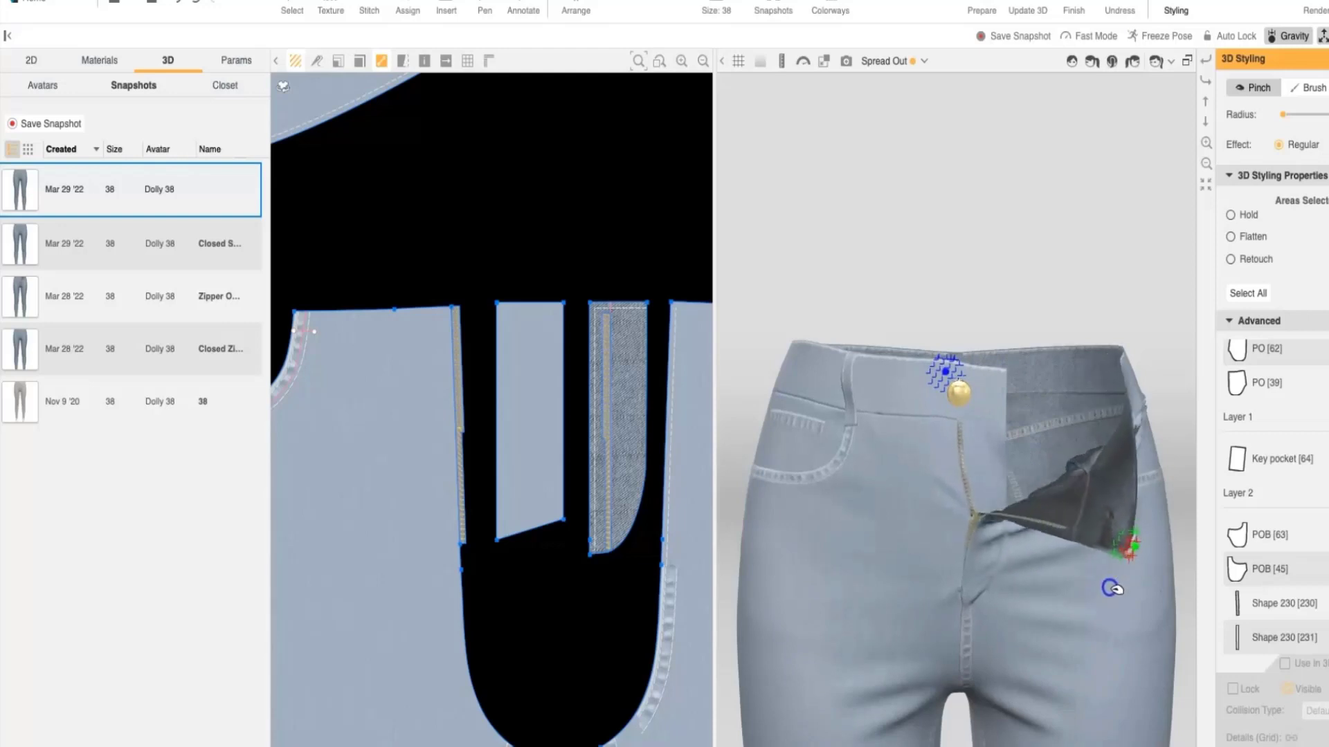
click(1050, 457)
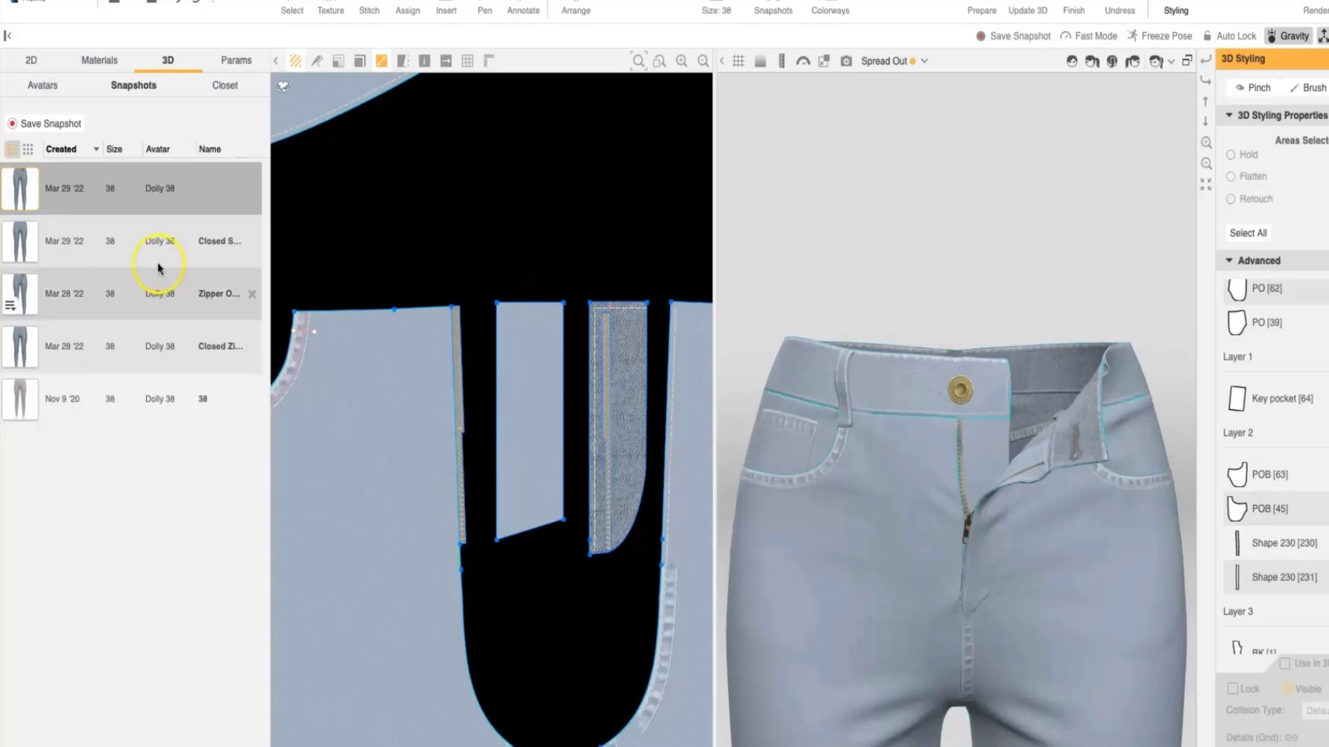
- Save the open jeans front as a snapshot with a name beginning "Open Zipp"
click(73, 124)
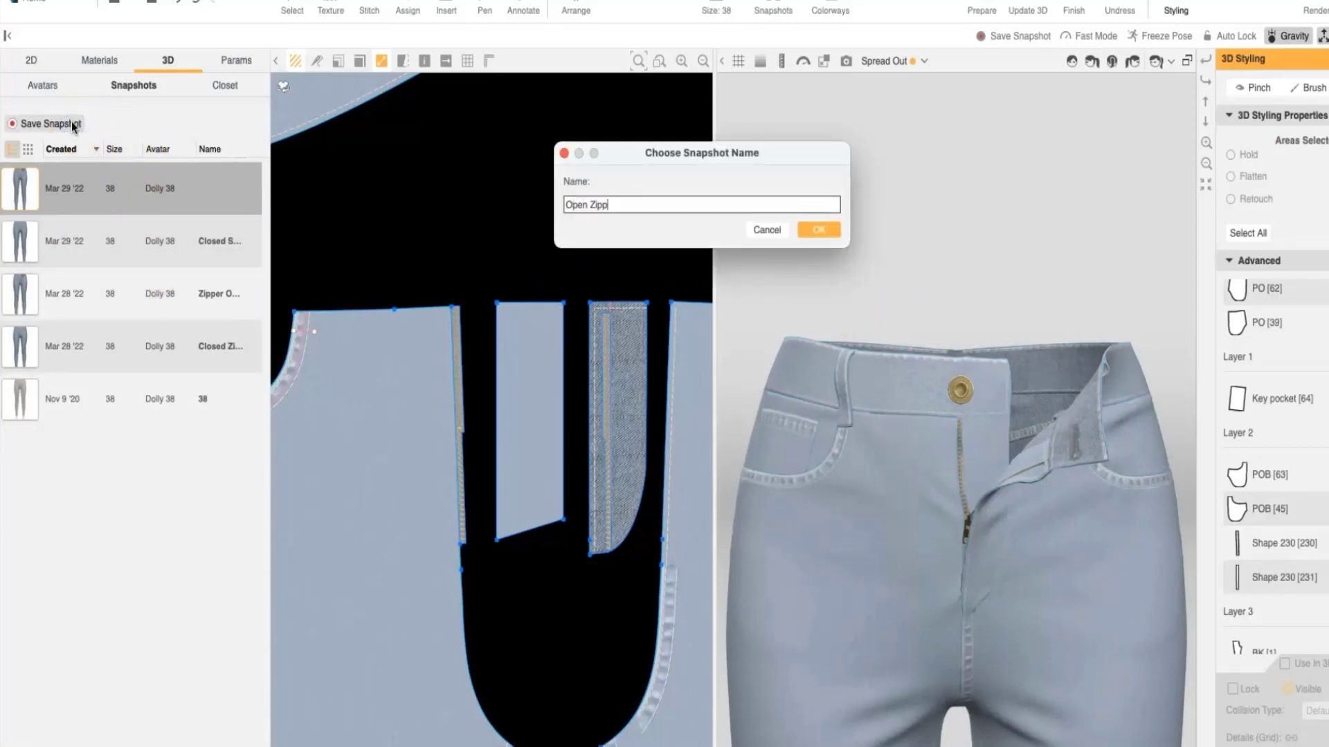
key(Return)
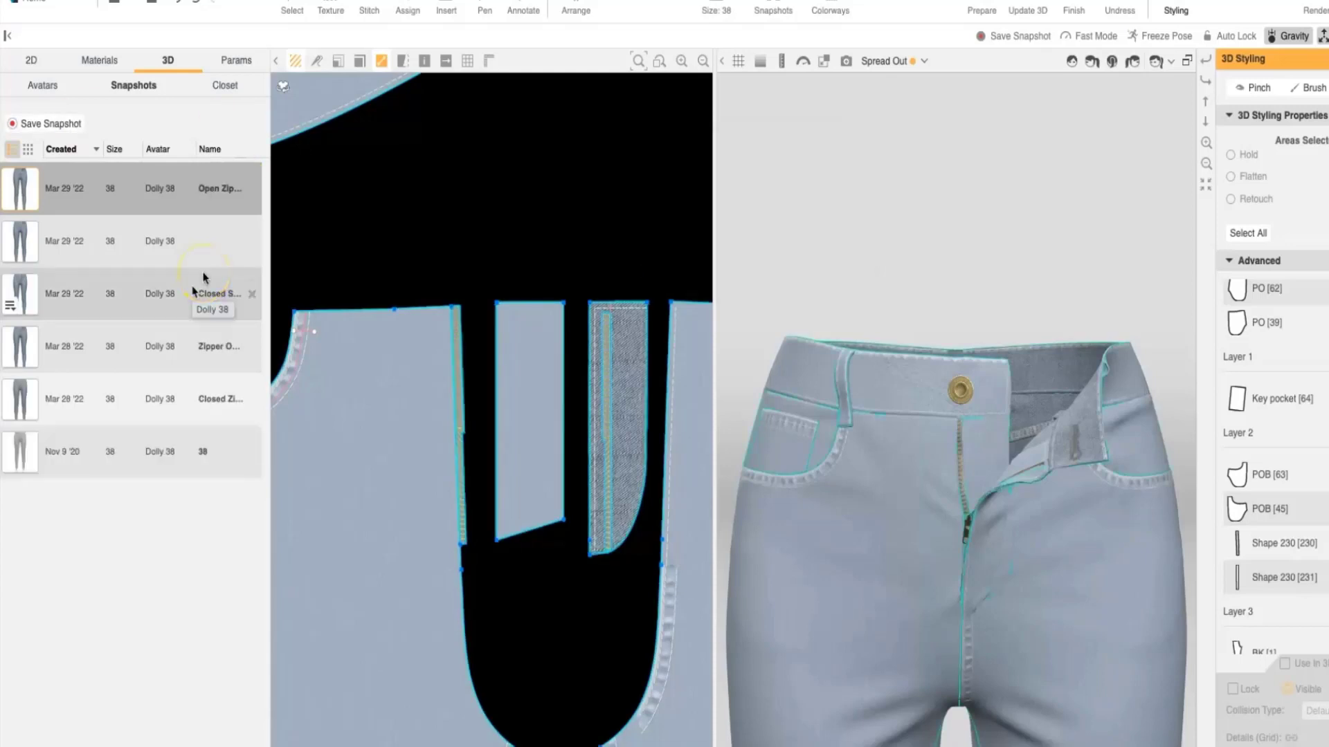